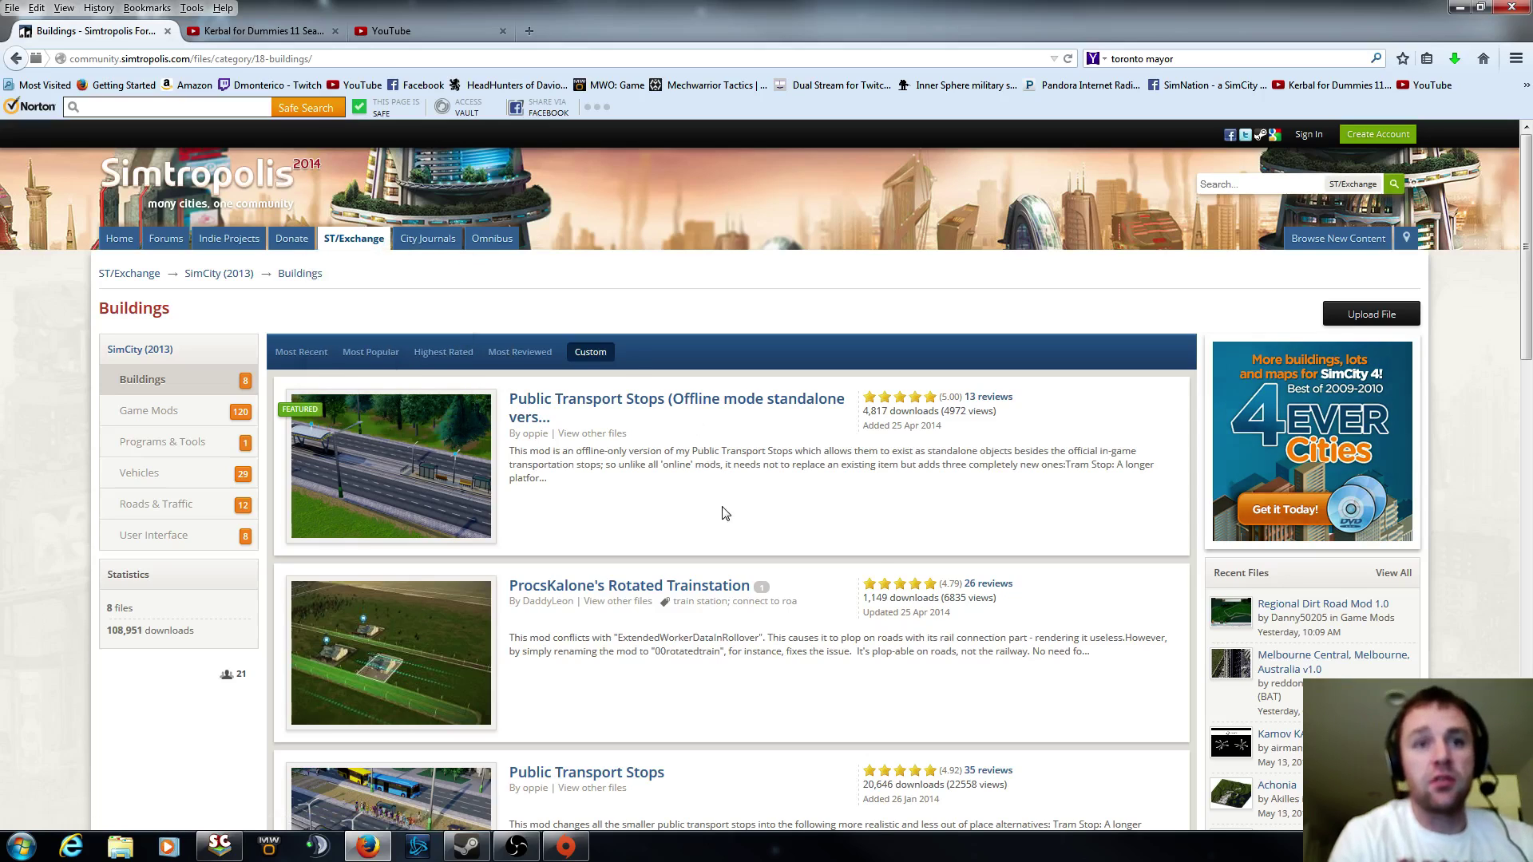
# Search Simtropolis for 'Udon' and open the UniDirectional Networks (UDoN) 1.1 file page.
pyautogui.click(1235, 180)
pyautogui.write('Udon')
pyautogui.press('Return')
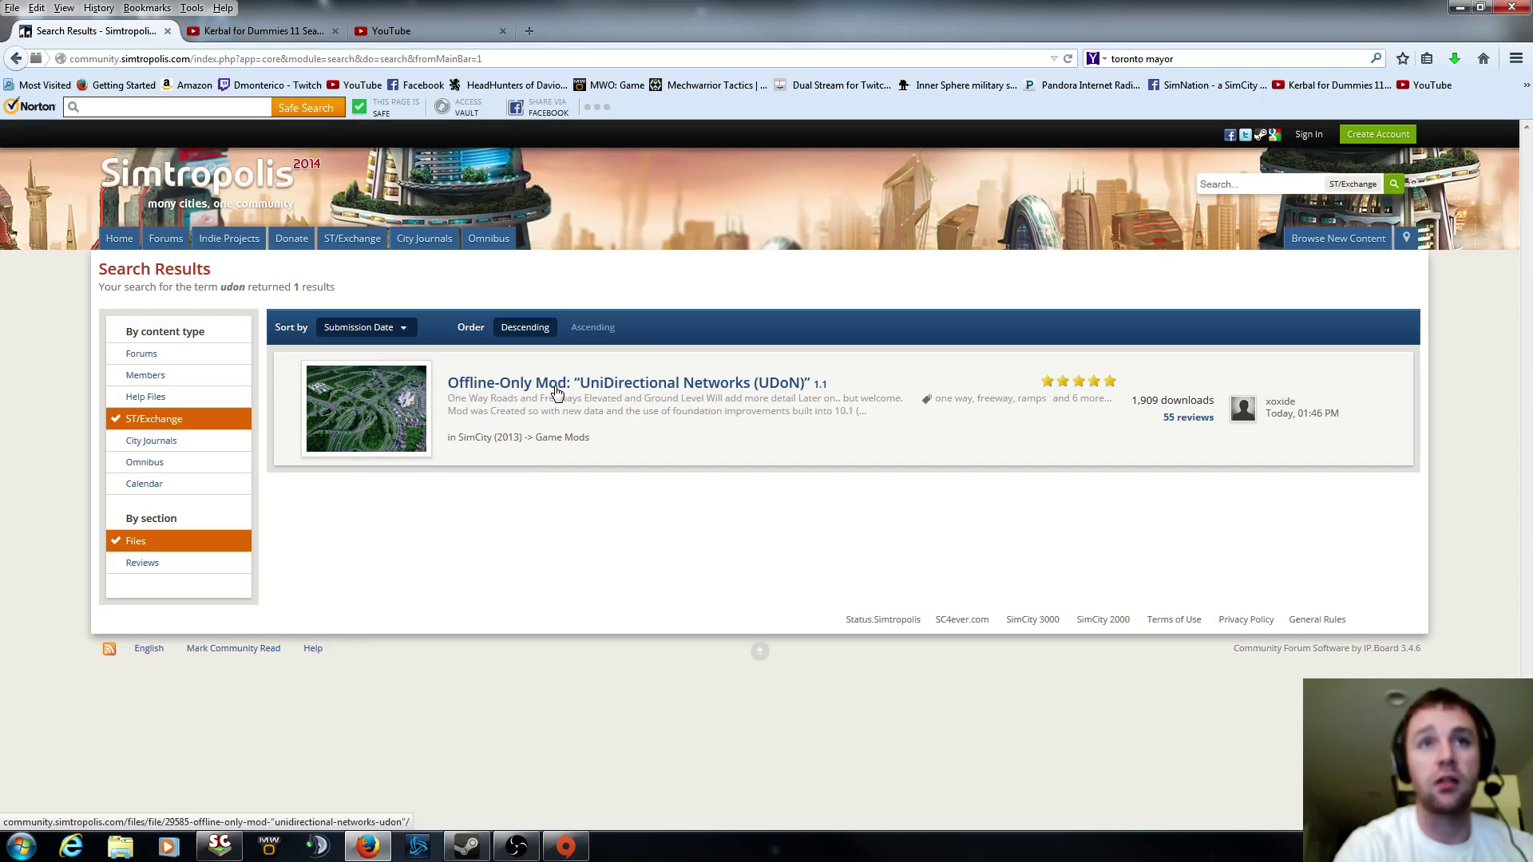
pyautogui.click(661, 389)
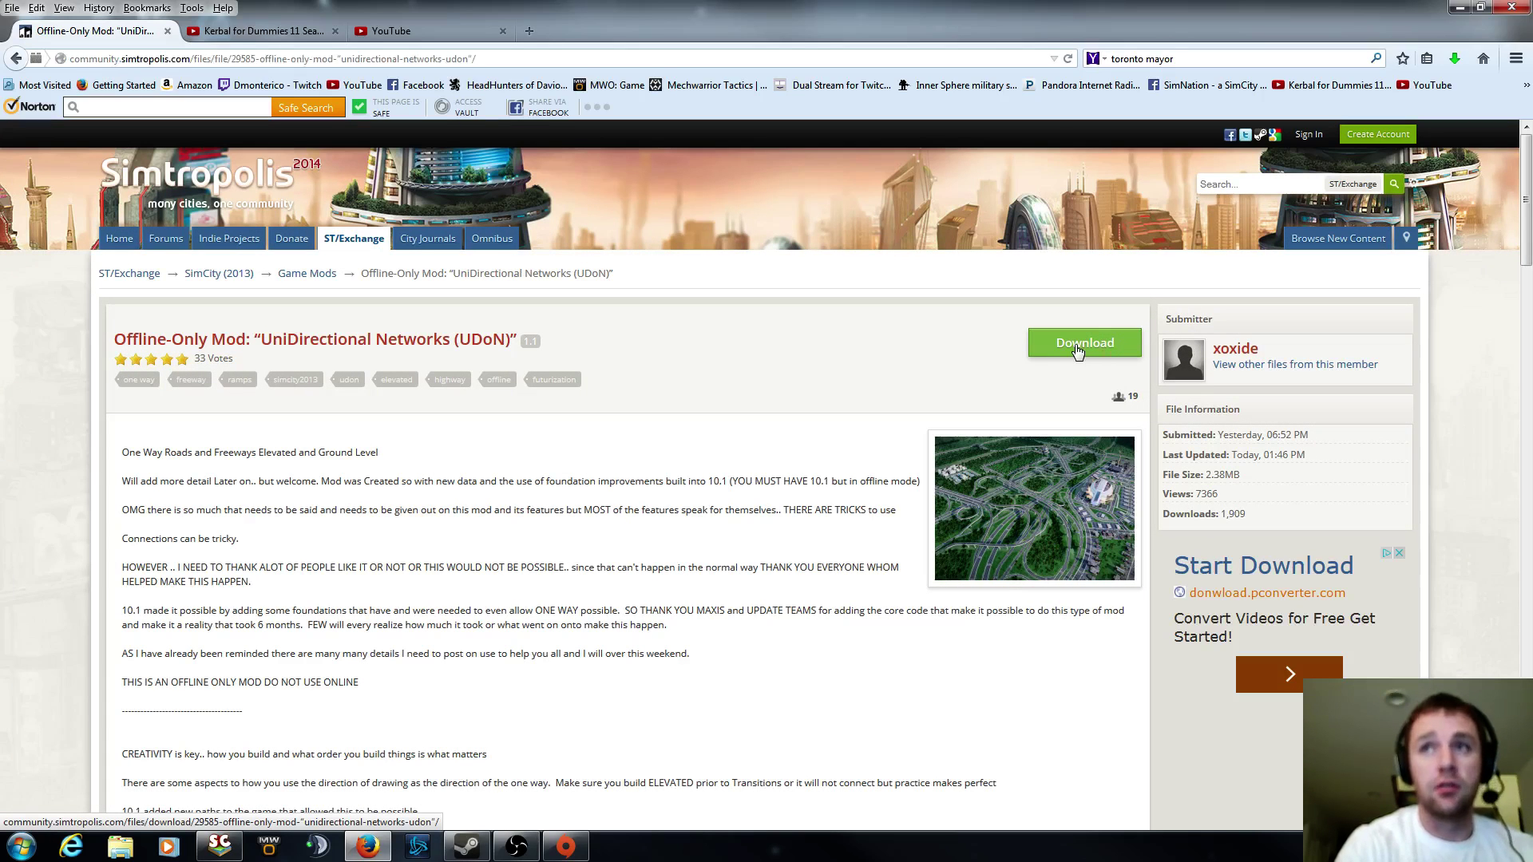
# Review the UDoN description and comments, then go to its download disclaimer page.
pyautogui.click(1078, 346)
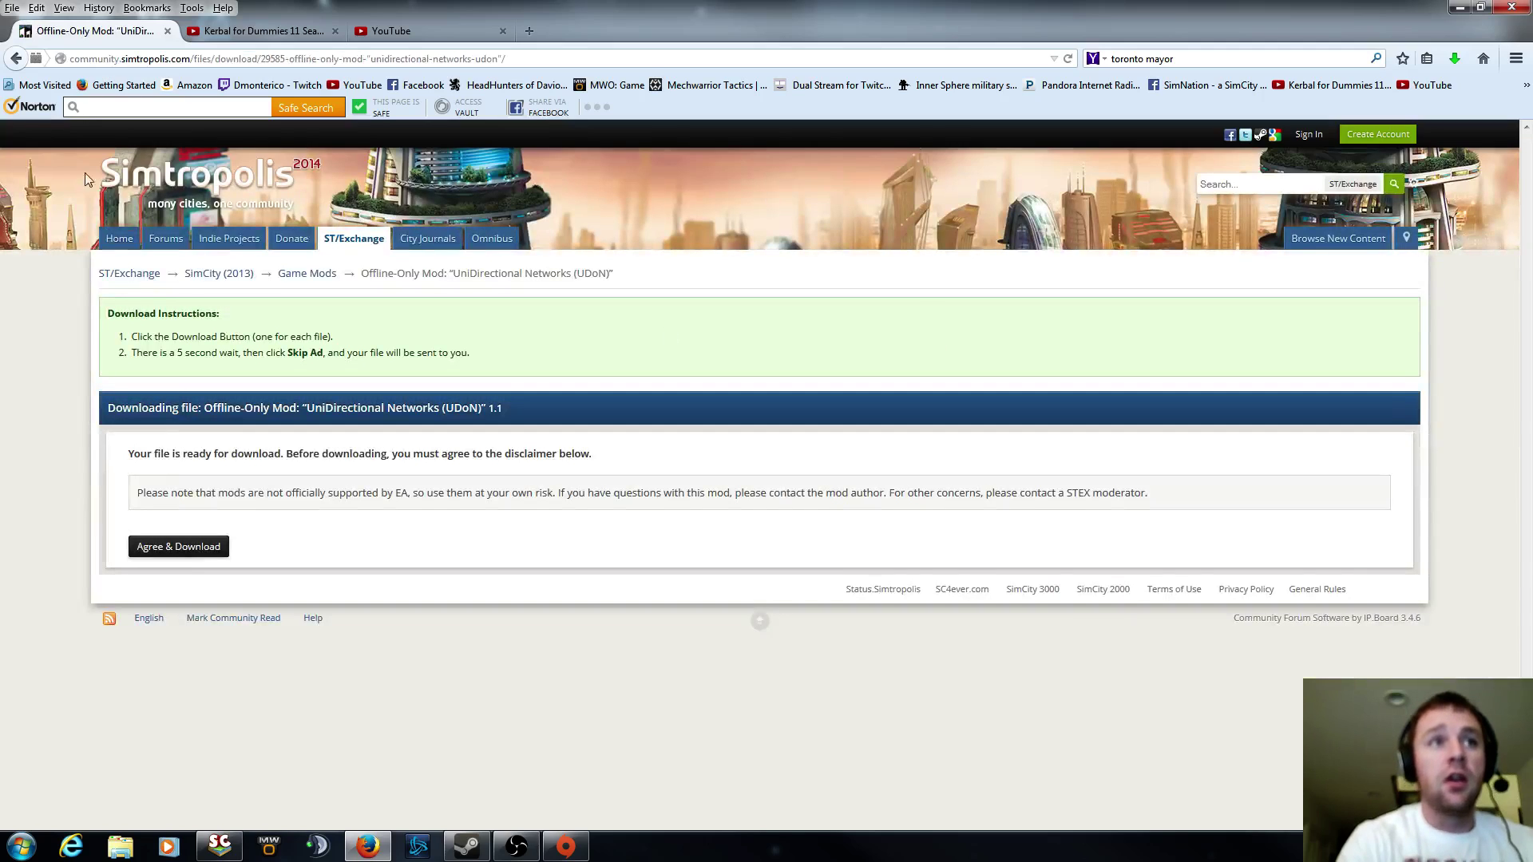
pyautogui.click(15, 61)
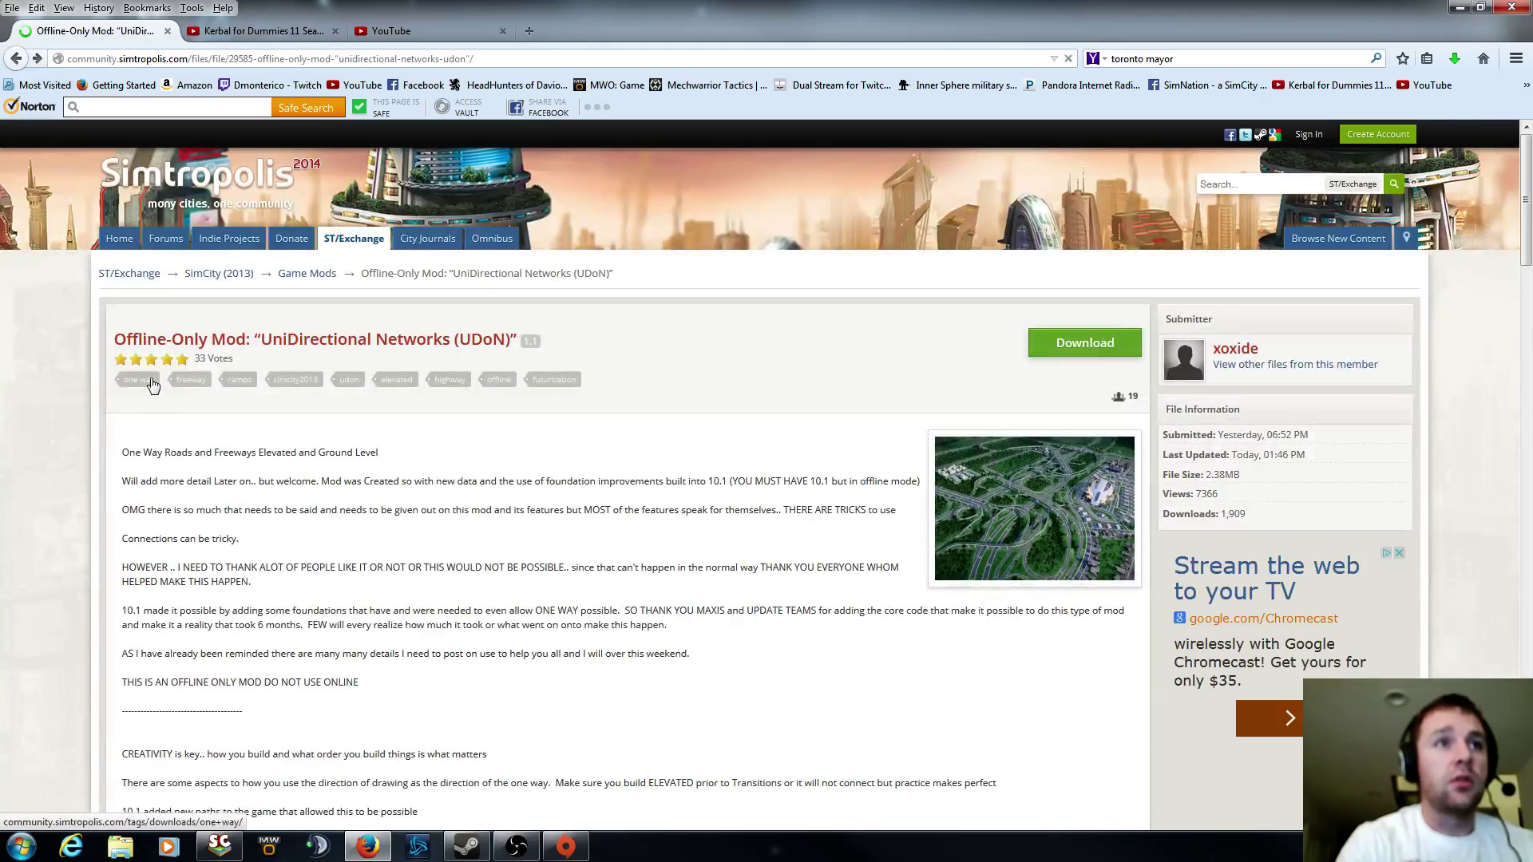
pyautogui.scroll(-15, 400, 623)
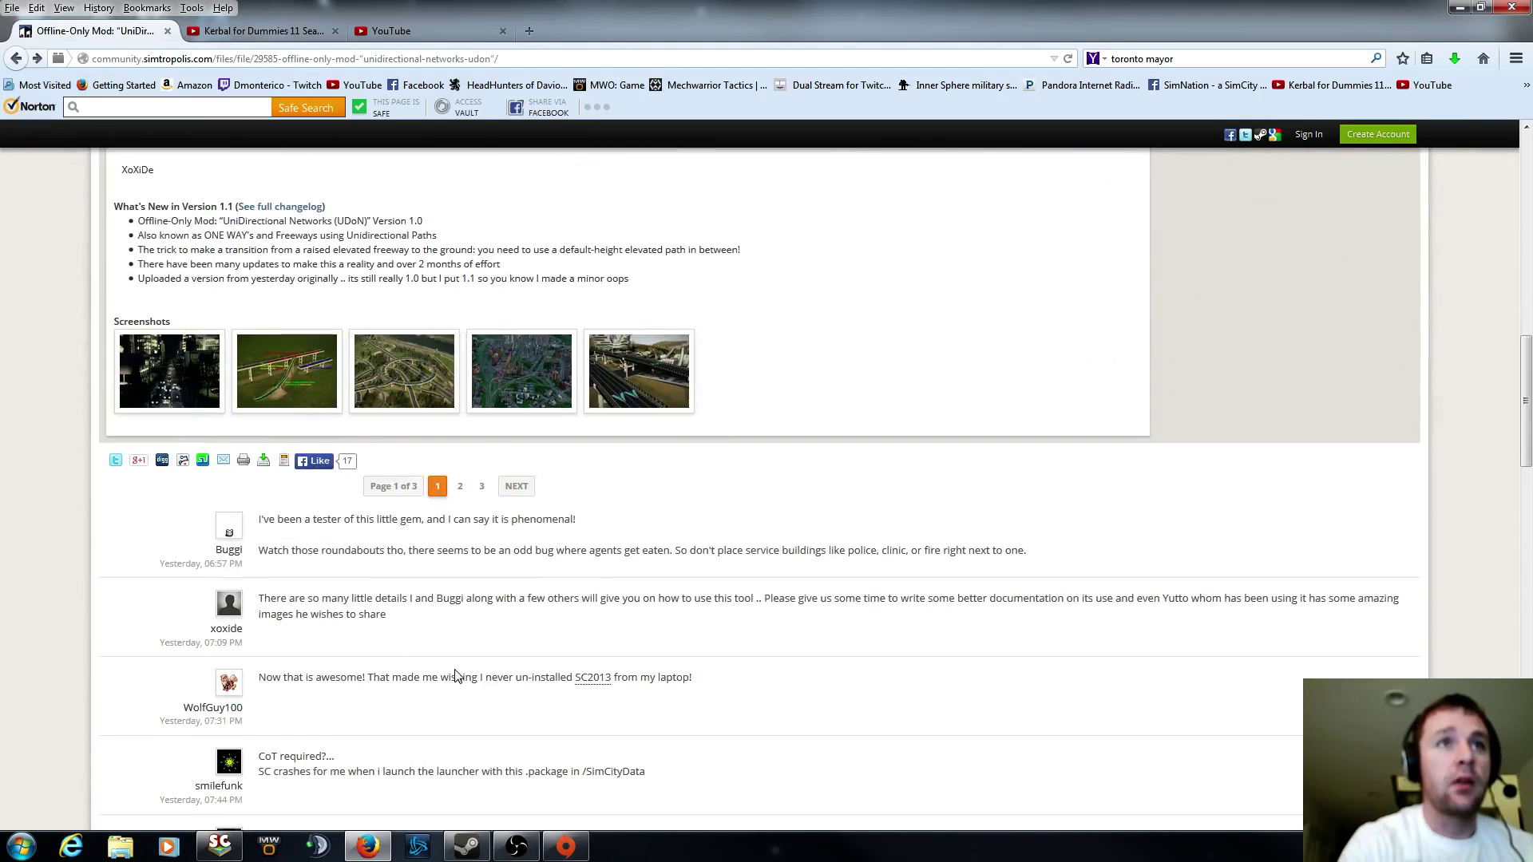
pyautogui.scroll(15, 455, 676)
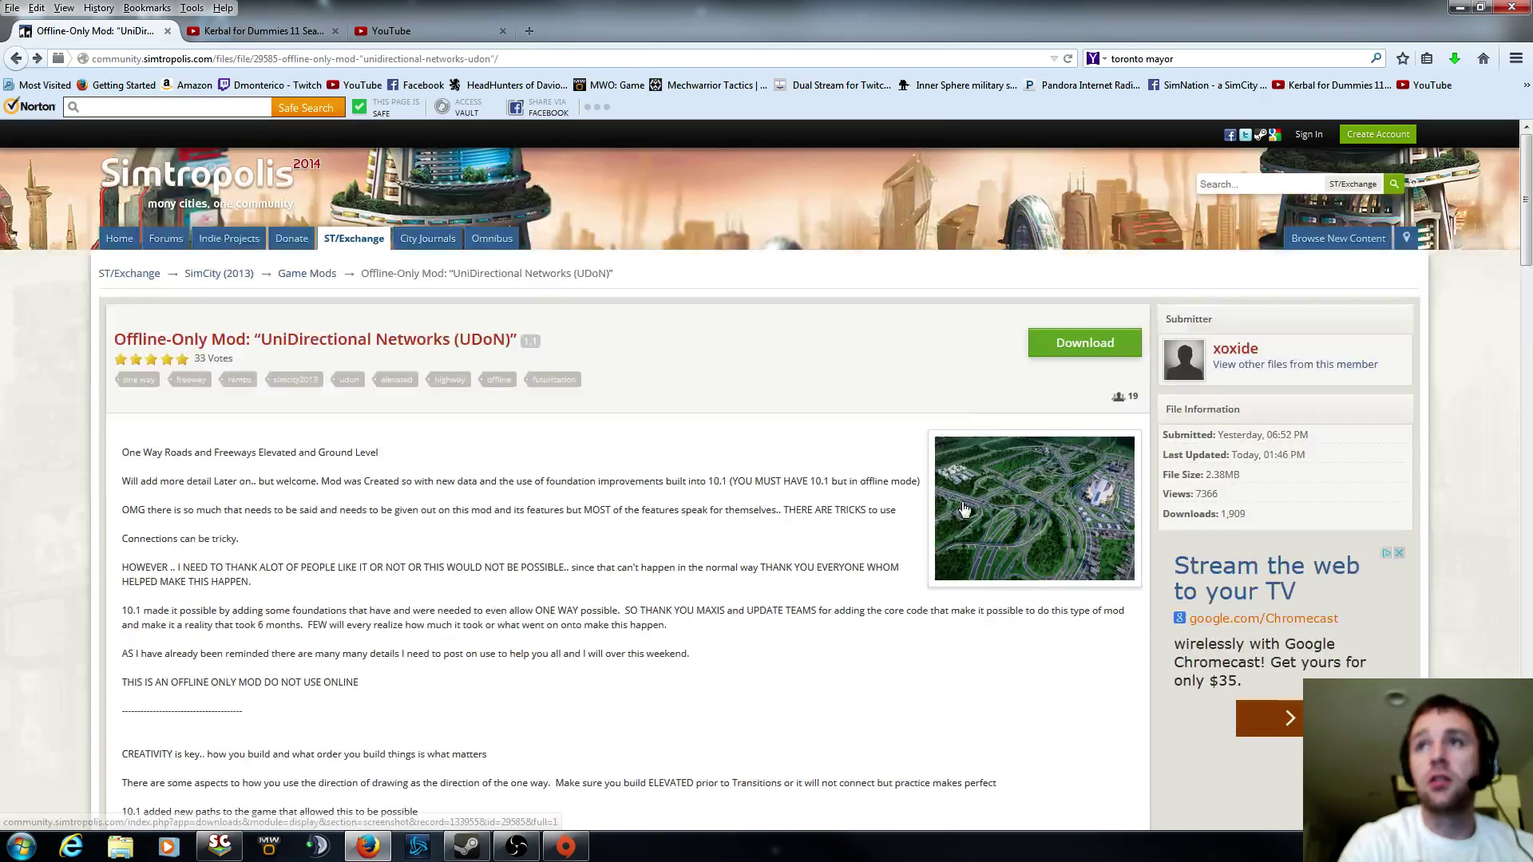
pyautogui.click(1083, 344)
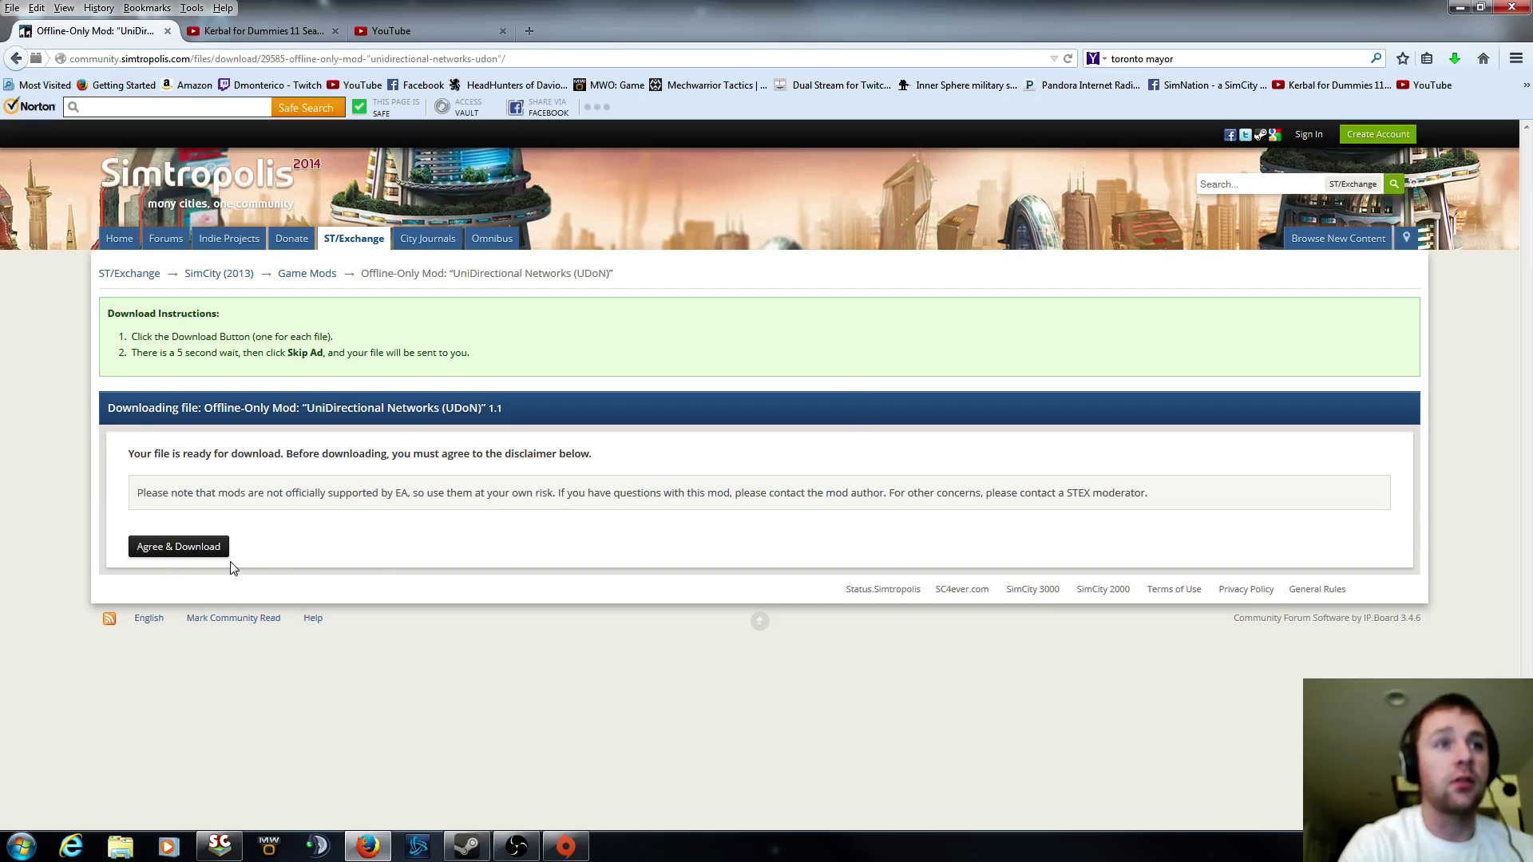
# Accept the disclaimer and download OFFLINE-ONLY_UniDirectionalNetworks.rar (2.38MB).
pyautogui.click(189, 546)
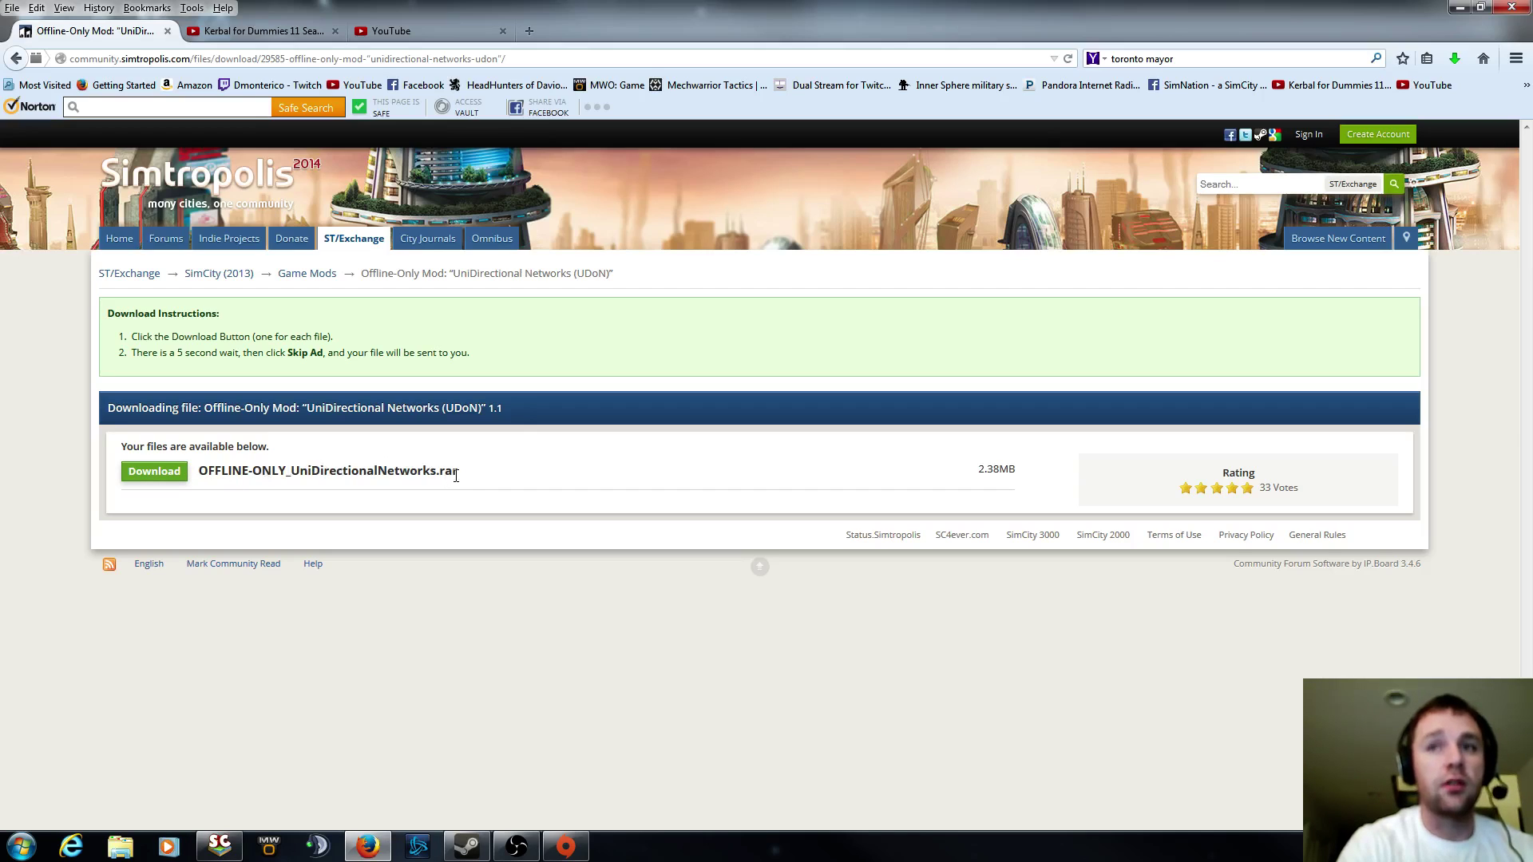
pyautogui.click(152, 478)
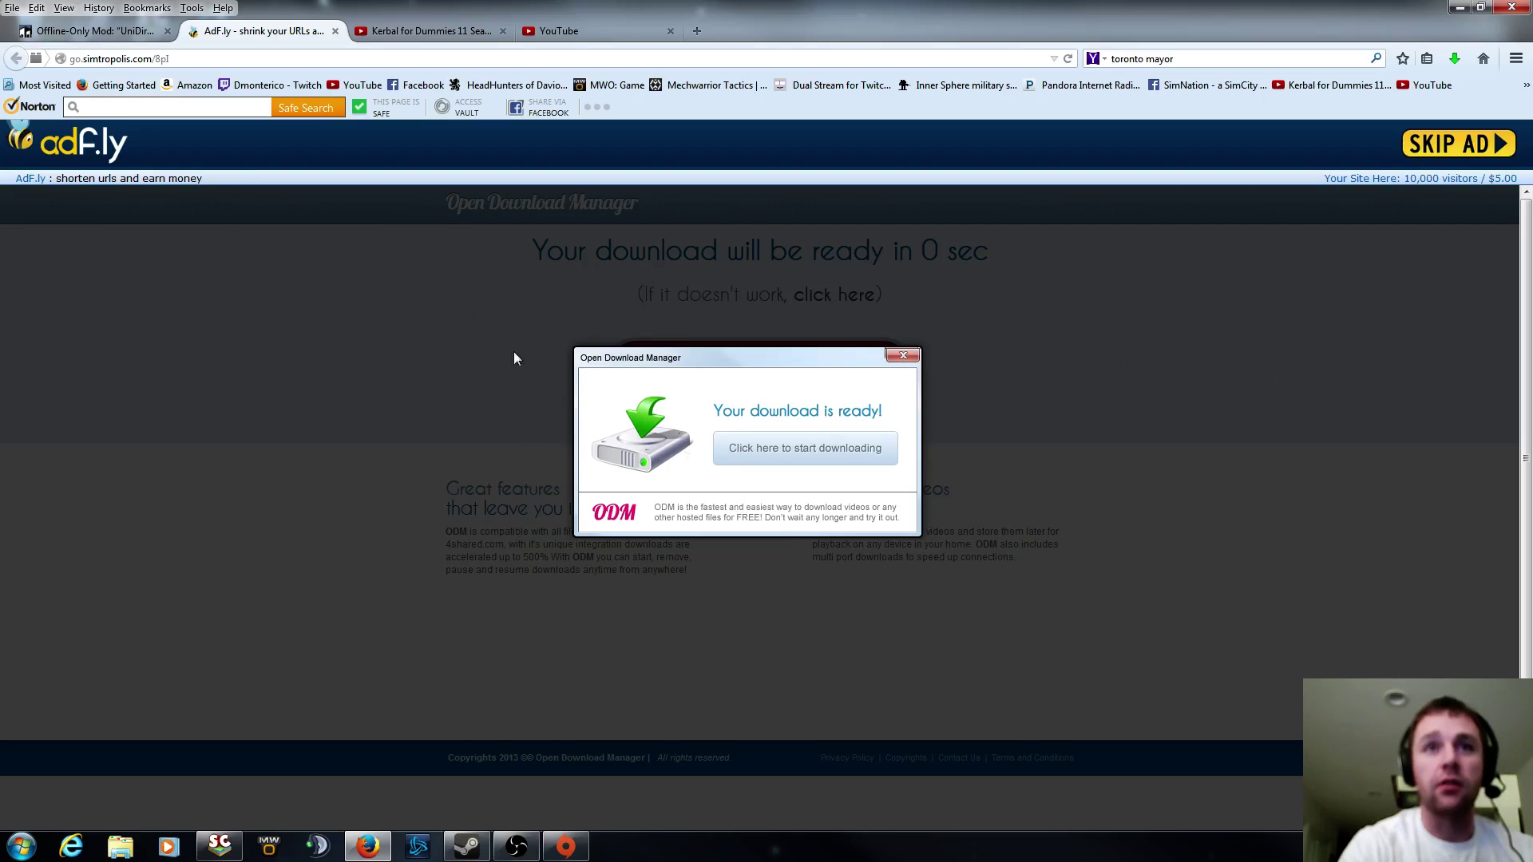
# Skip the adf.ly ad and open the downloaded RAR with 7-Zip File Manager.
pyautogui.click(1455, 149)
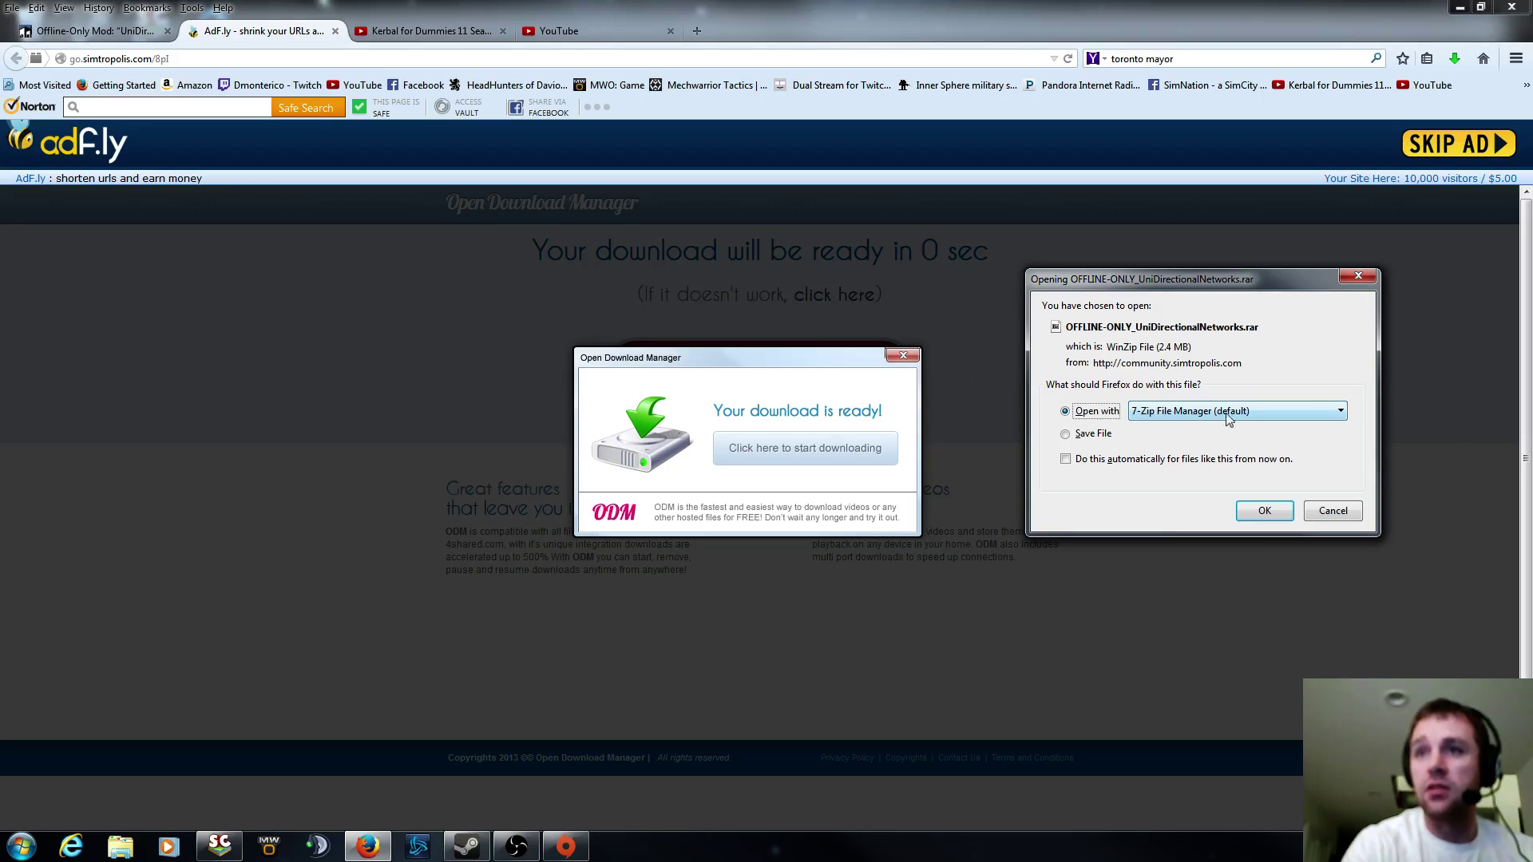
pyautogui.click(1268, 515)
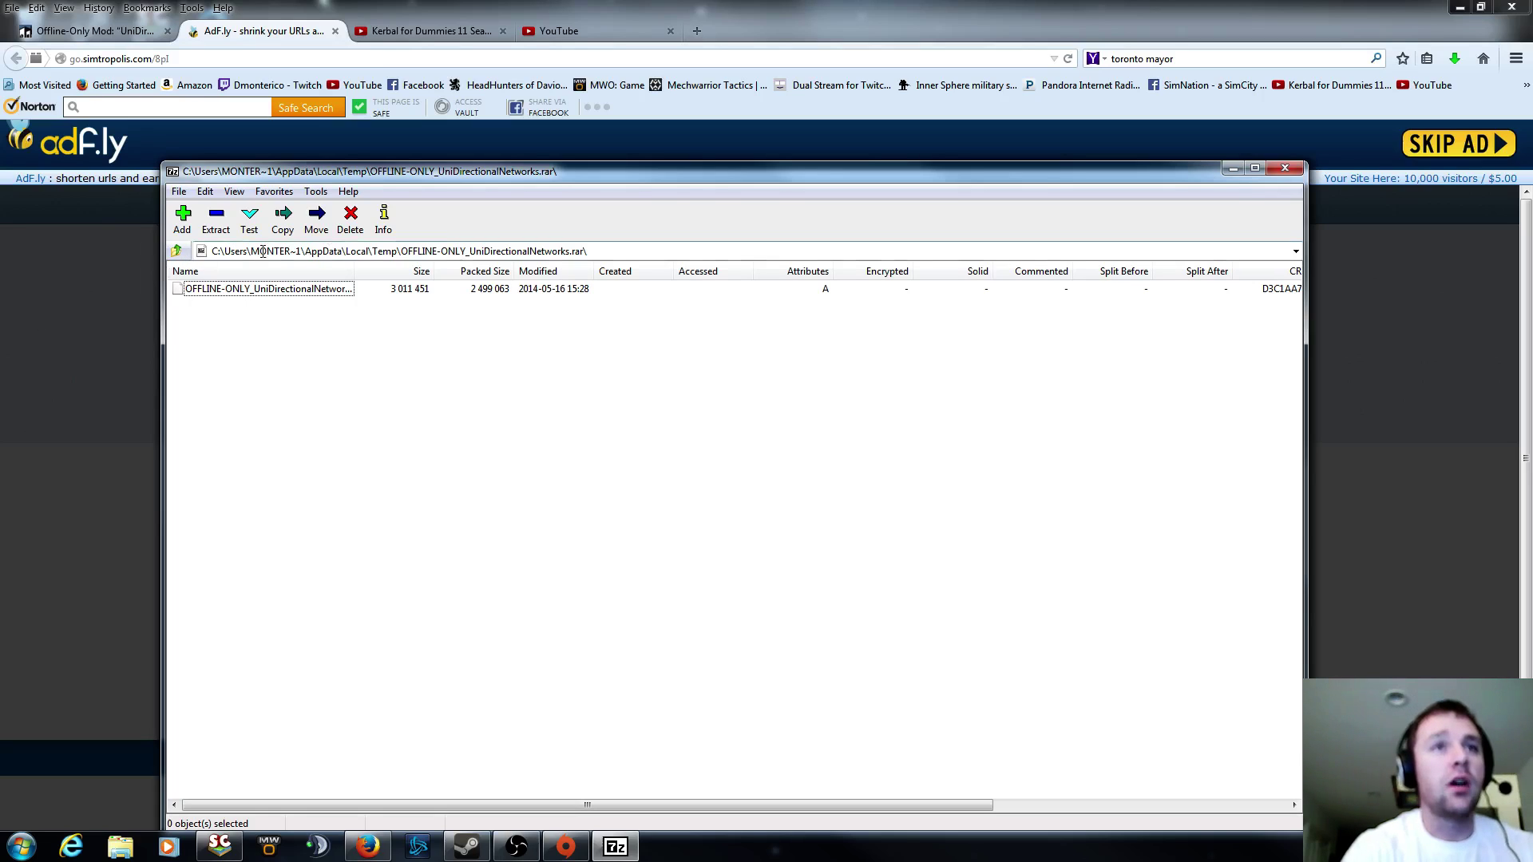
# Set the extraction destination to C:\Program Files (x86)\Origin Games\SimCity\SimCityData\.
pyautogui.click(216, 223)
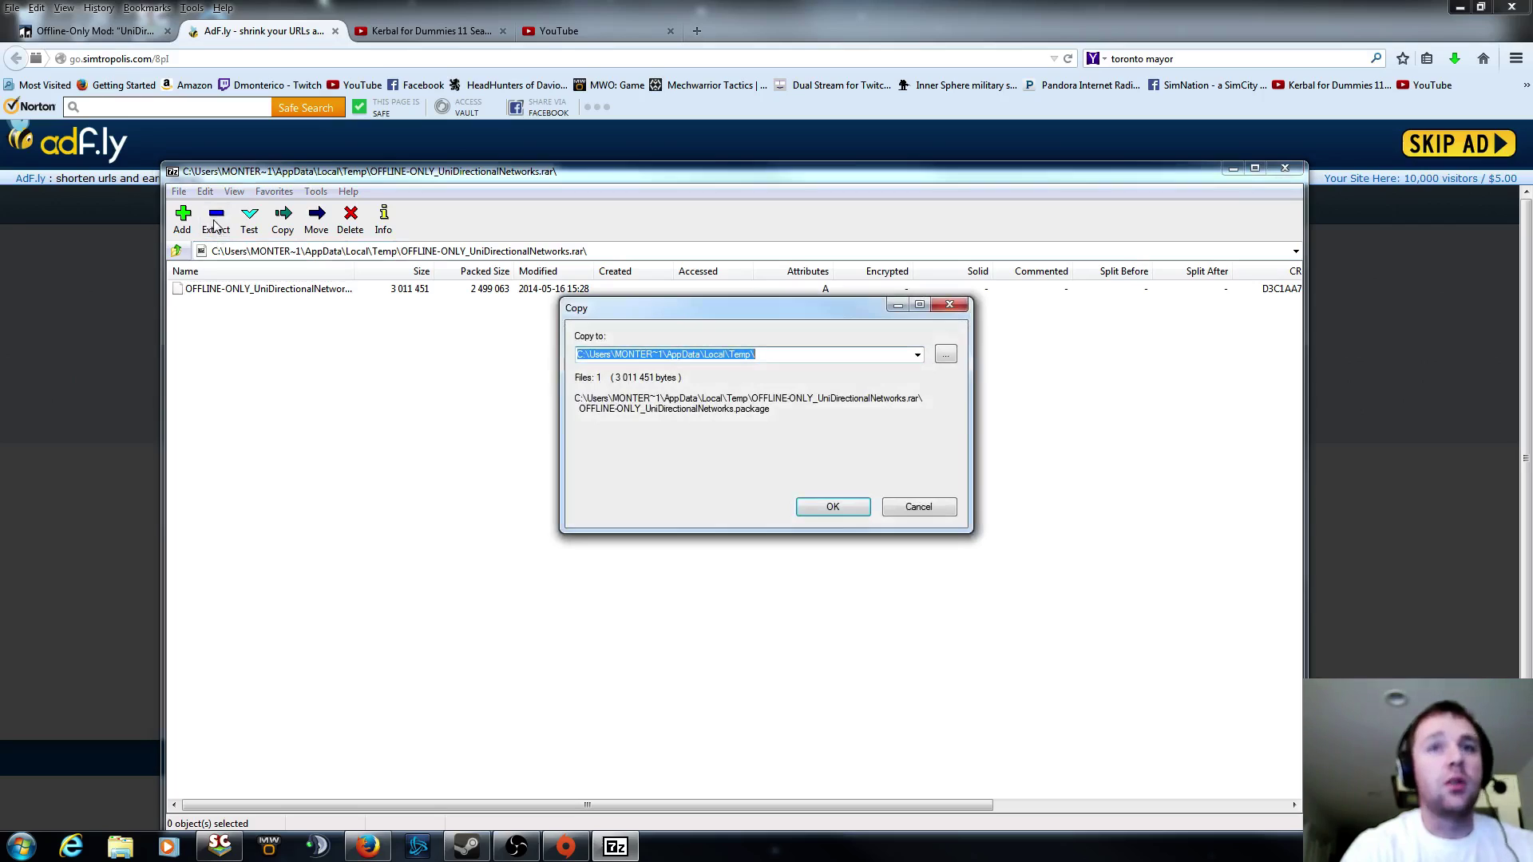
pyautogui.click(946, 356)
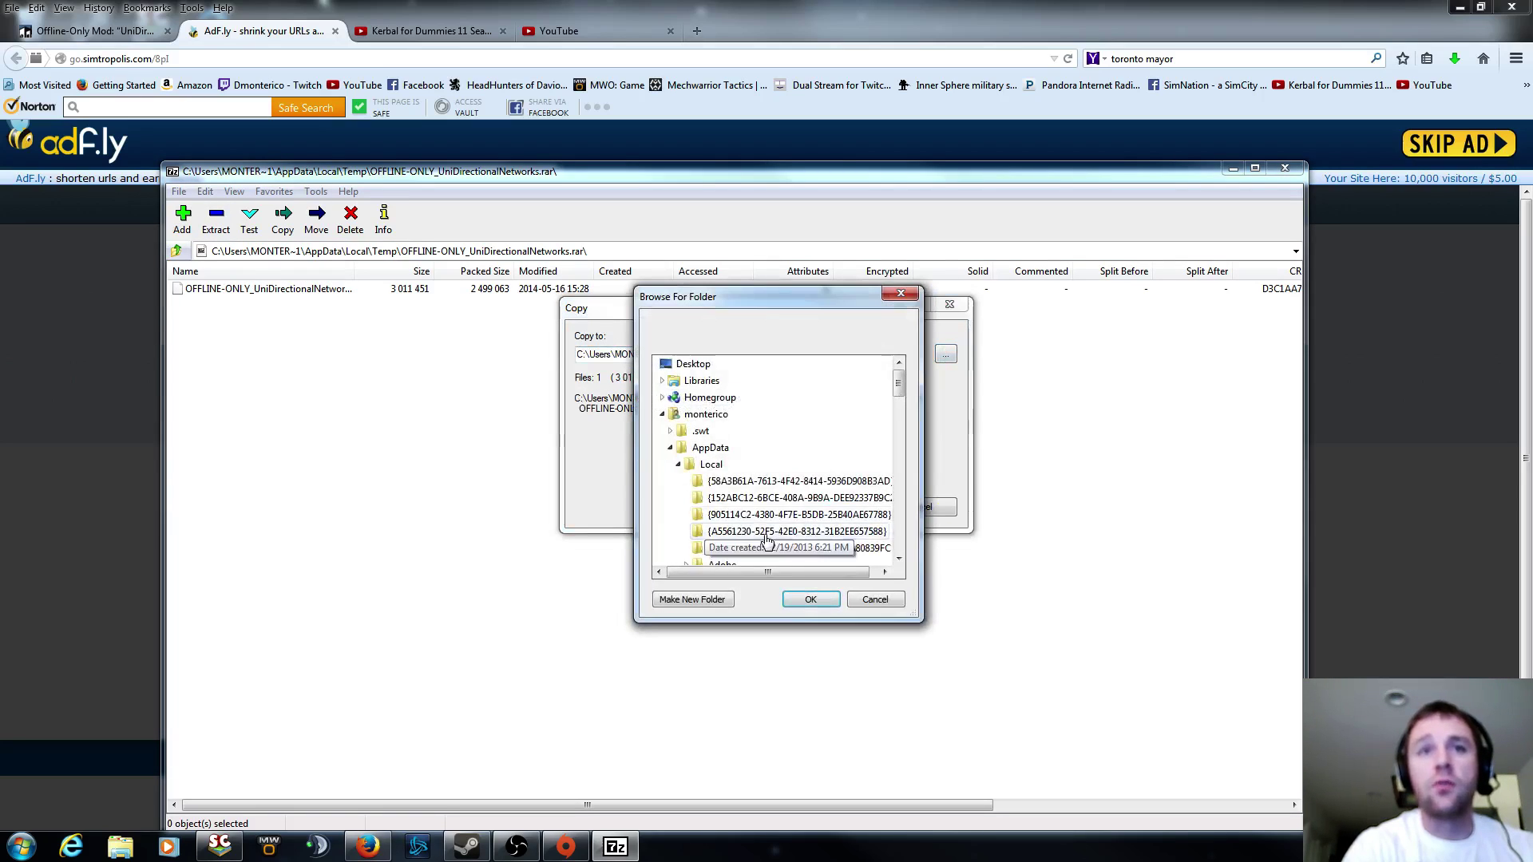
pyautogui.click(874, 601)
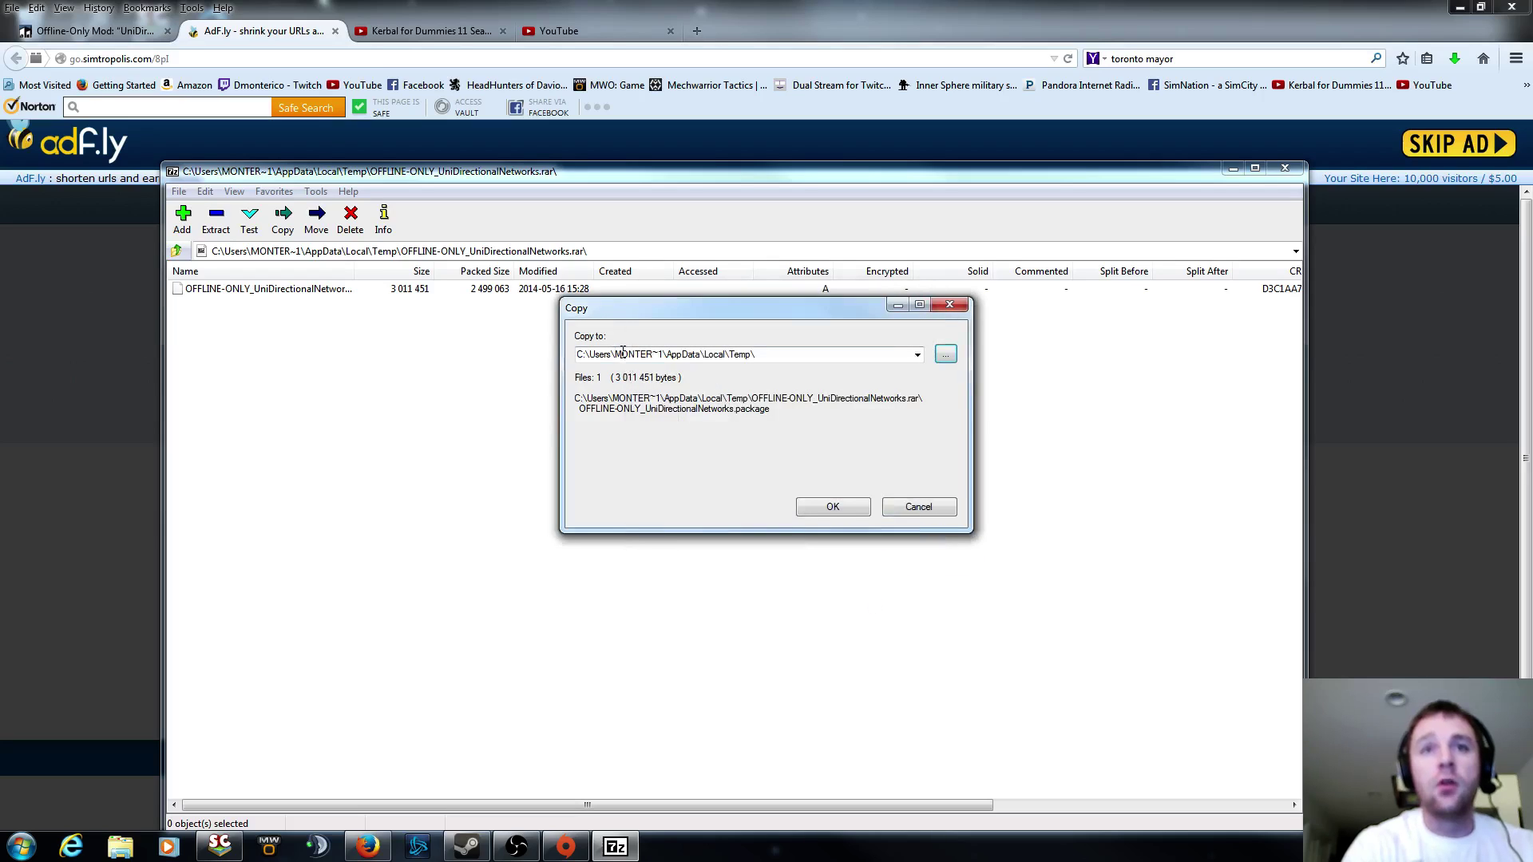
pyautogui.click(918, 356)
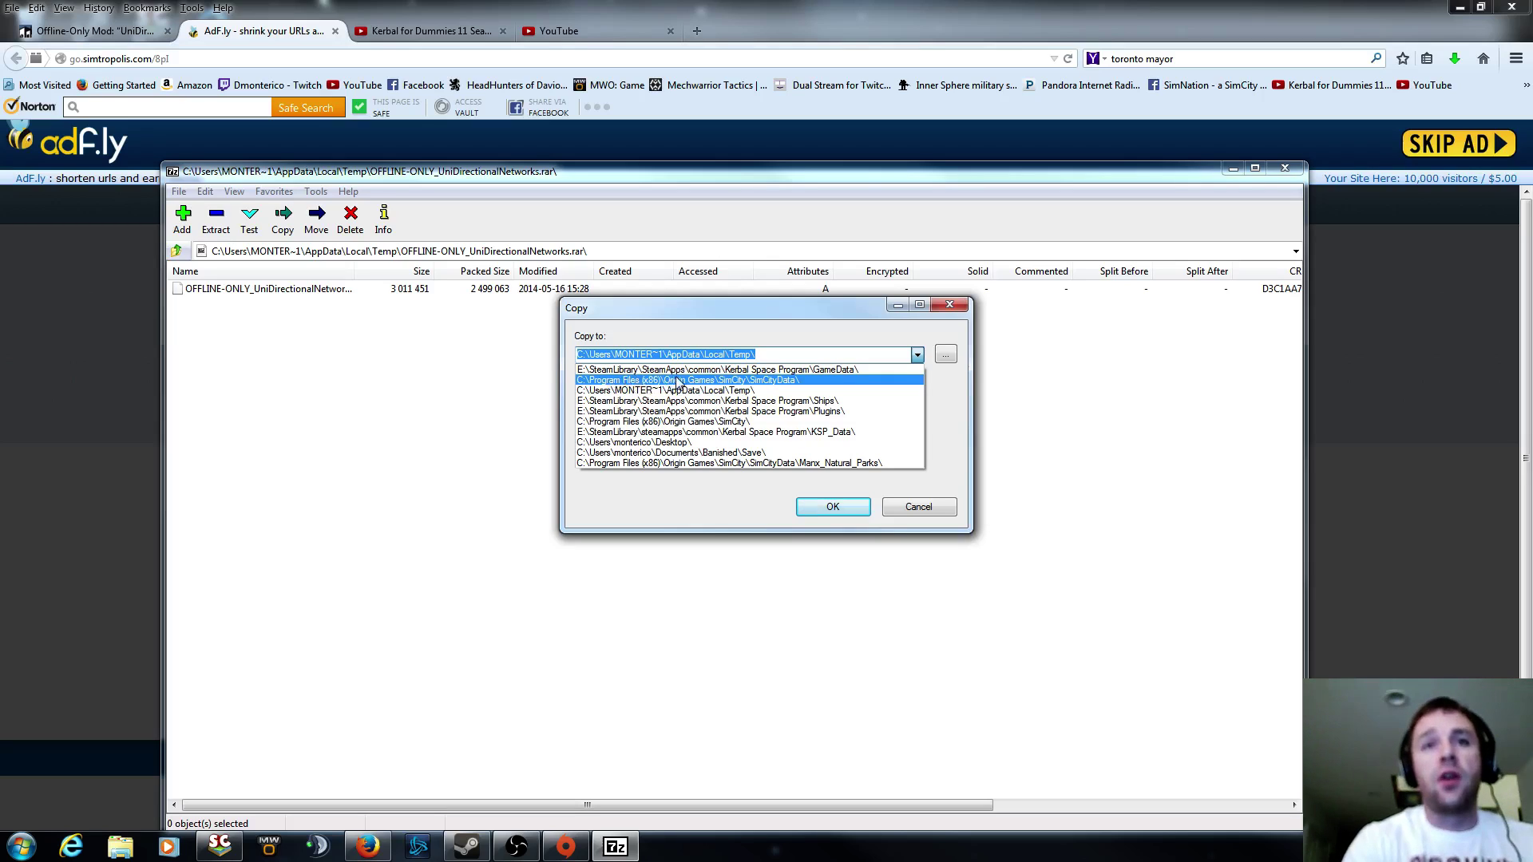
pyautogui.click(784, 381)
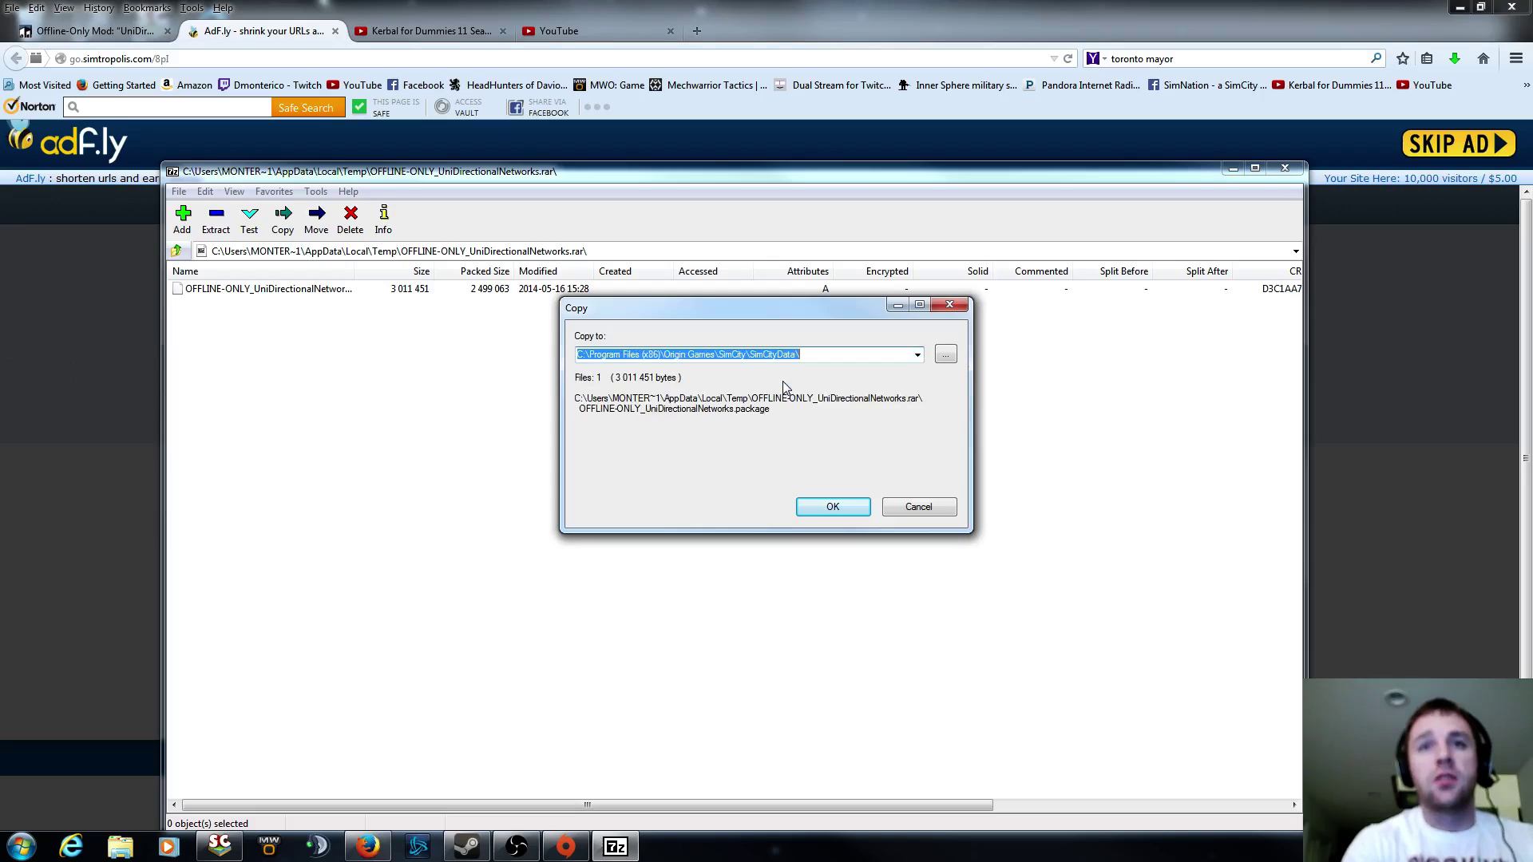
# Extract into SimCityData with overwrite, dismiss the copy error, and cancel a second Extract dialog.
pyautogui.click(833, 506)
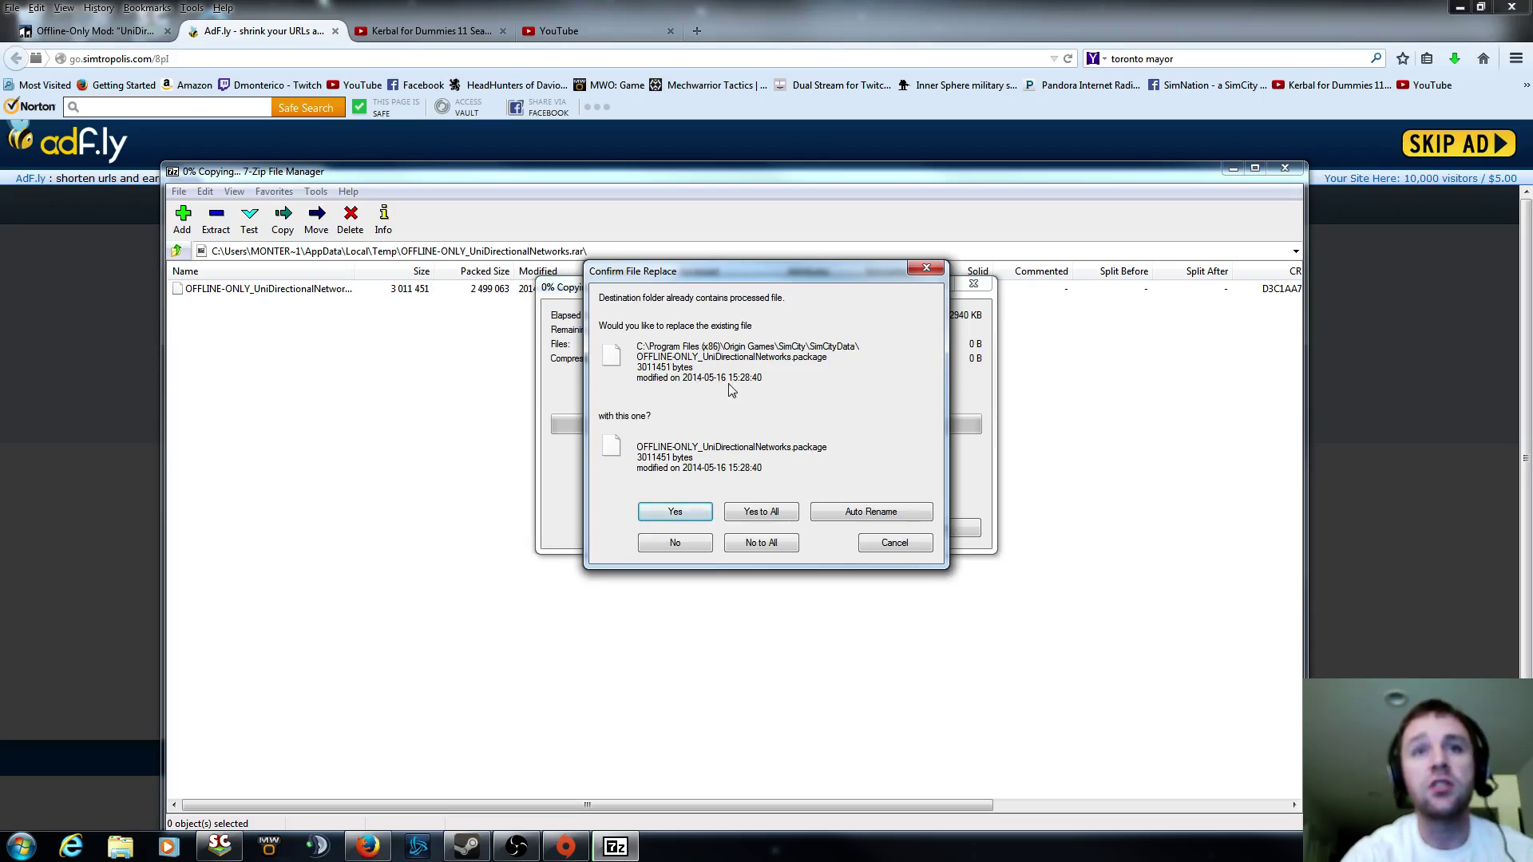
pyautogui.click(763, 515)
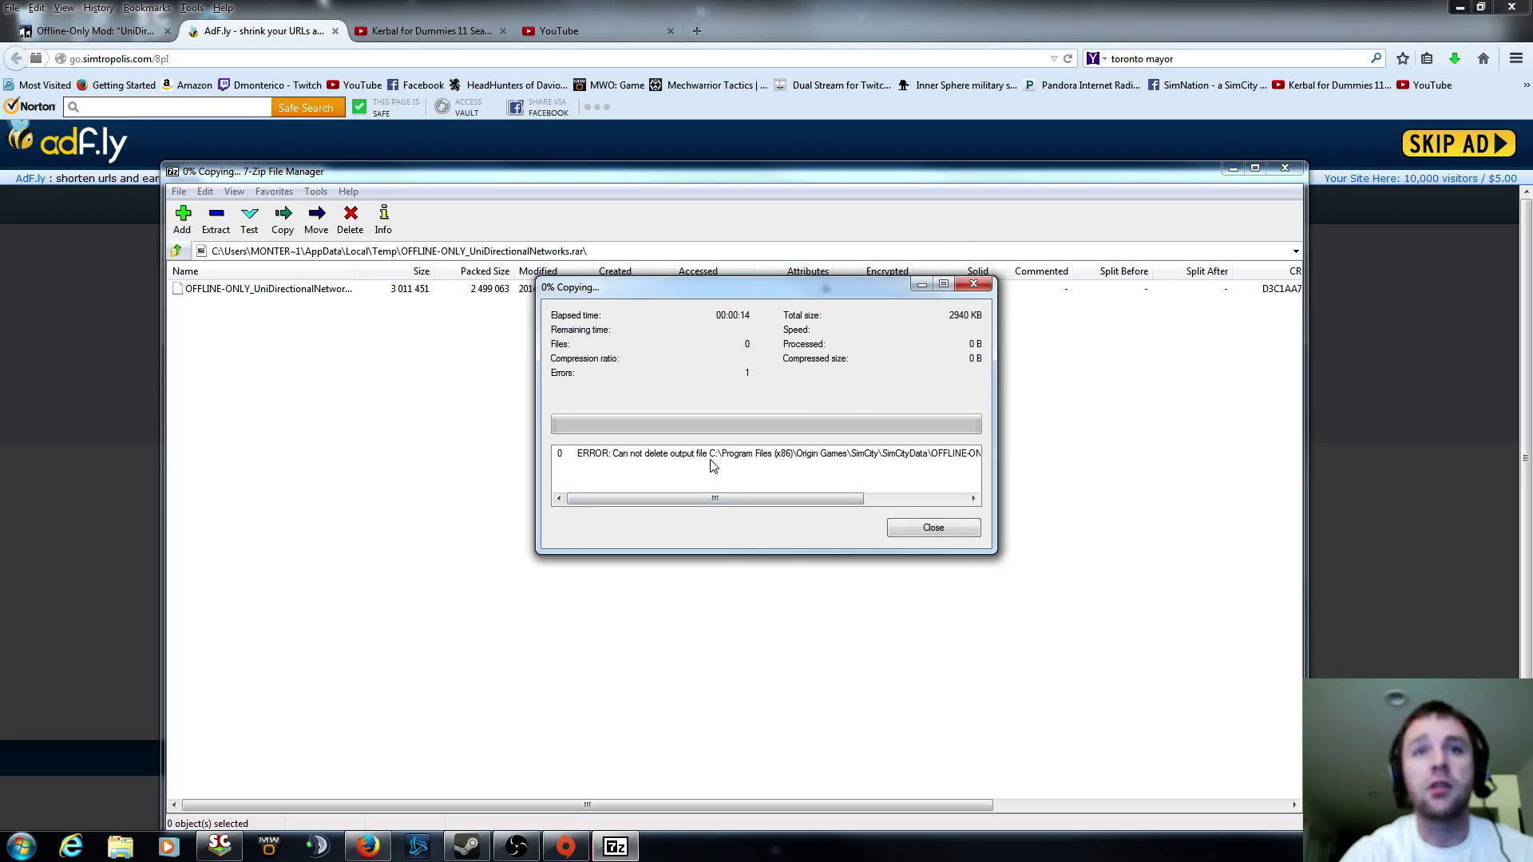
pyautogui.click(934, 529)
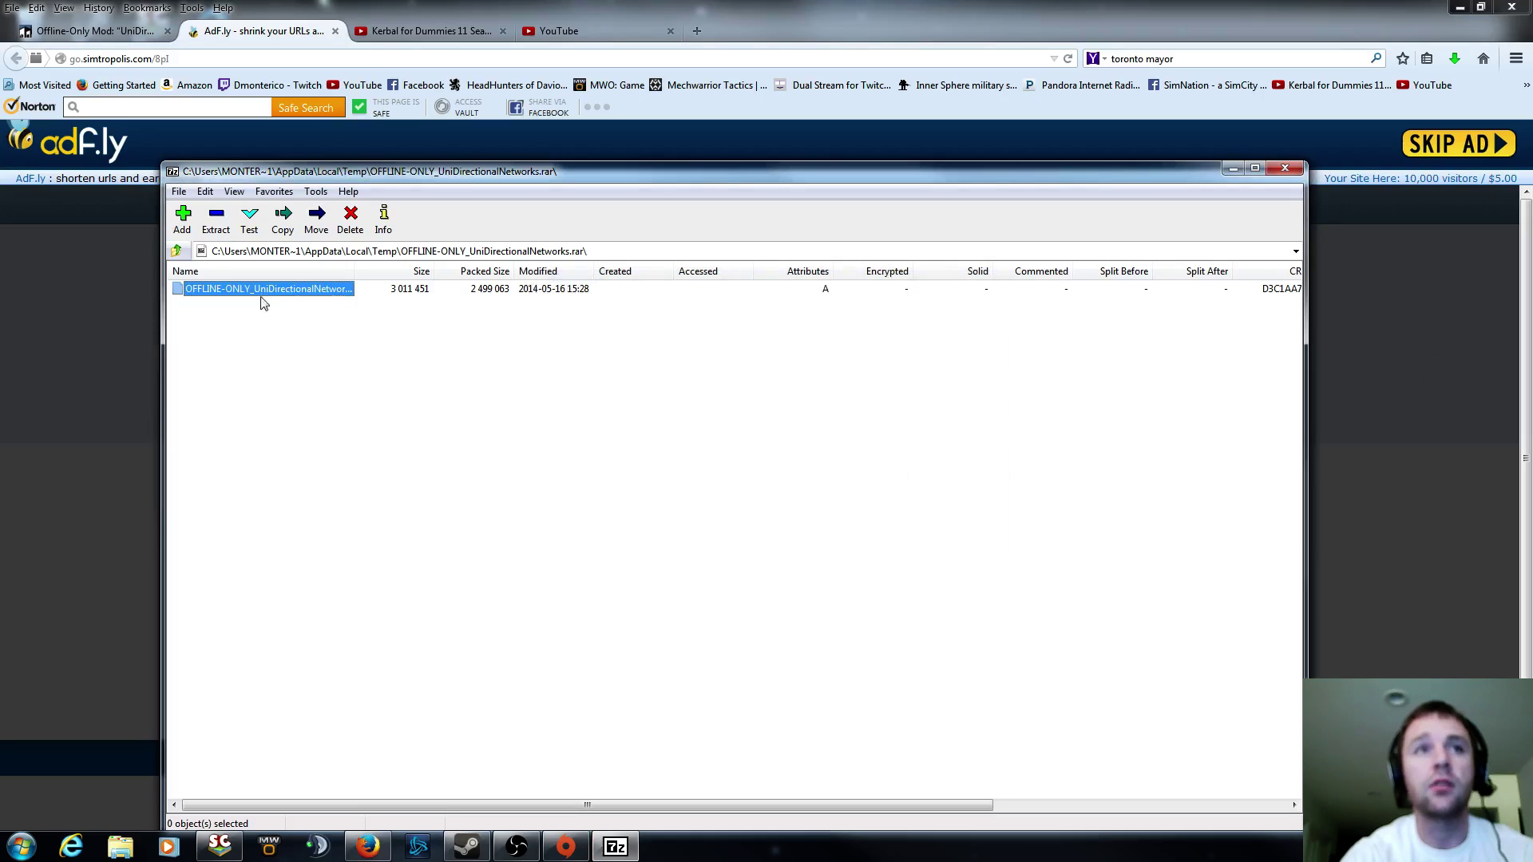
pyautogui.click(216, 217)
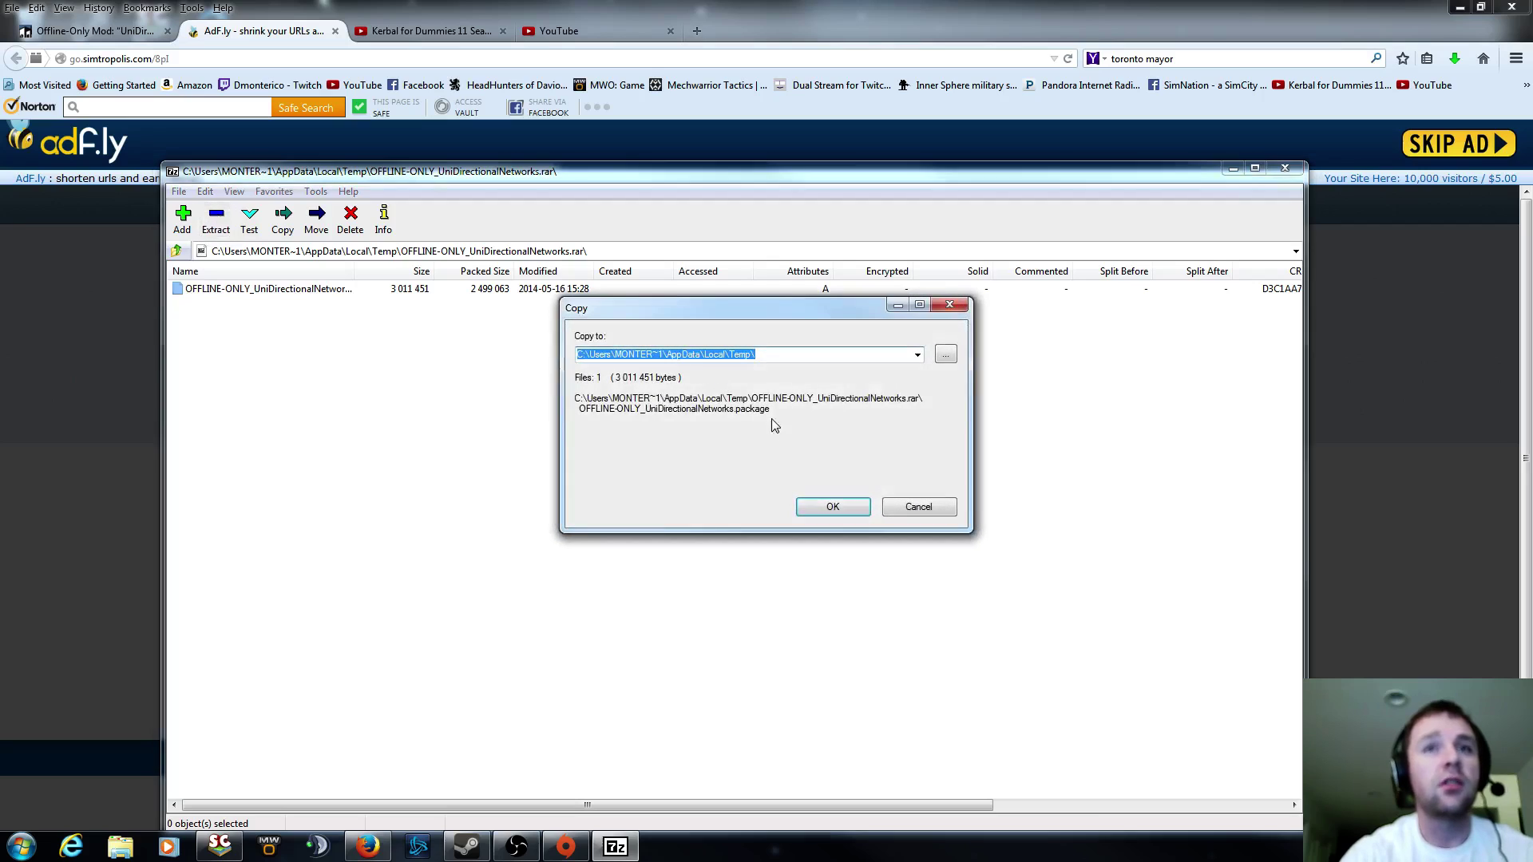
pyautogui.press('Escape')
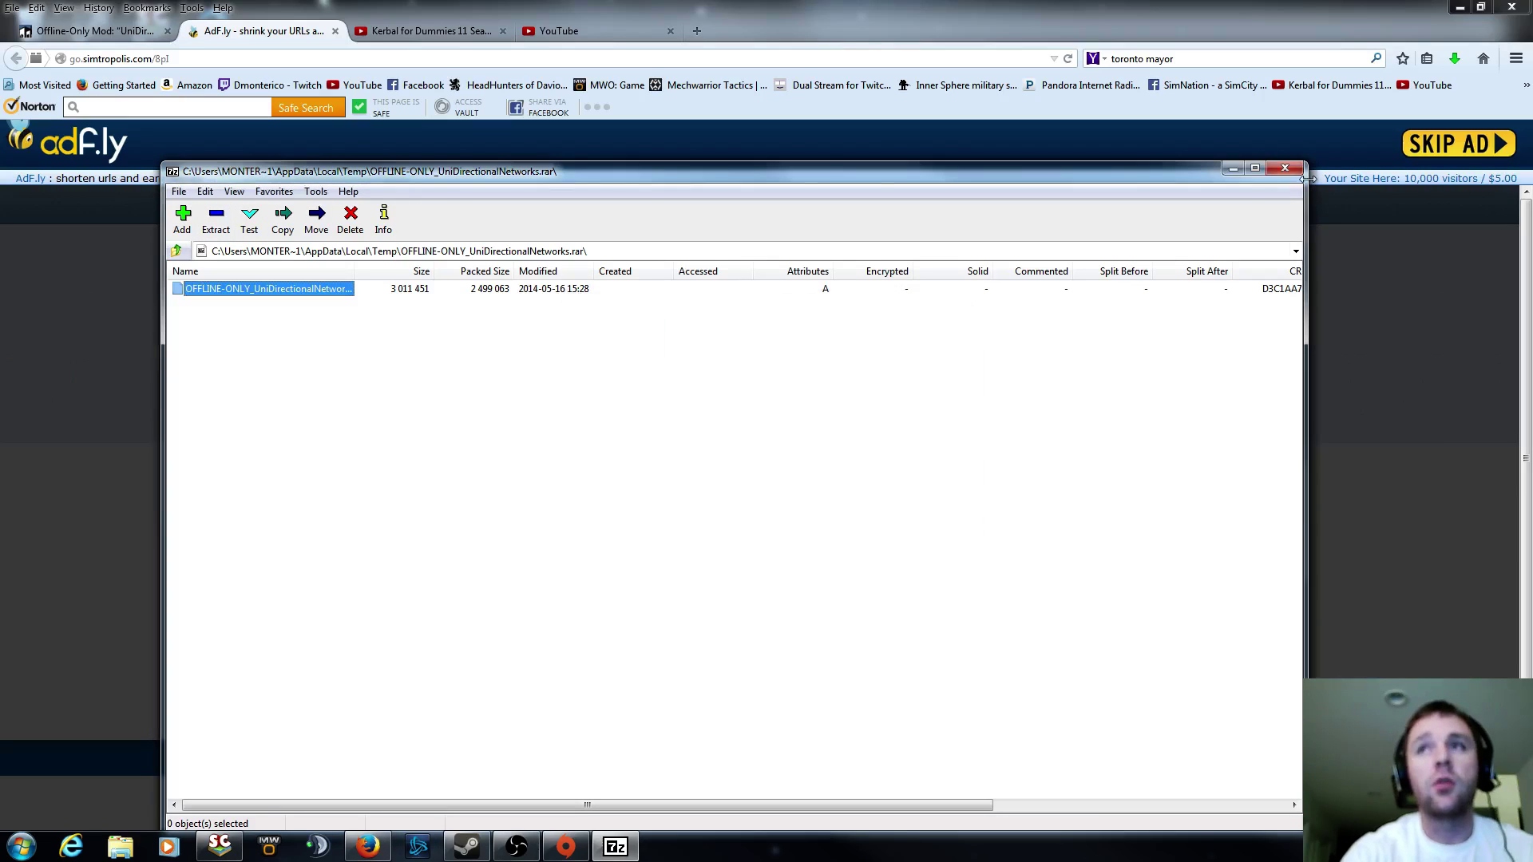
# Close 7-Zip and browse Explorer to C:\Program Files (x86)\Origin Games\SimCity\SimCityData.
pyautogui.click(1285, 168)
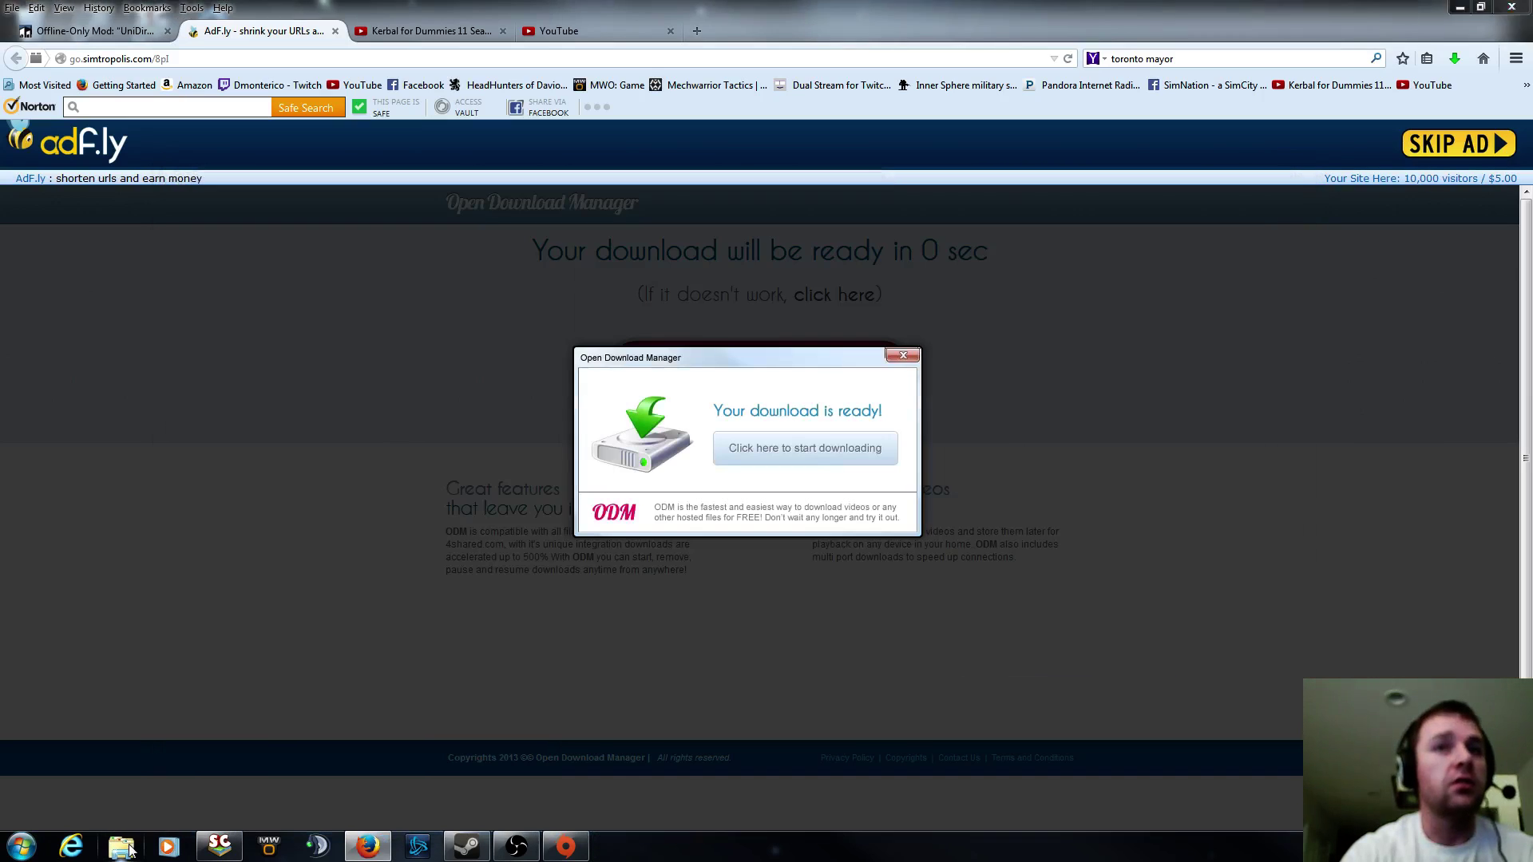
pyautogui.click(120, 847)
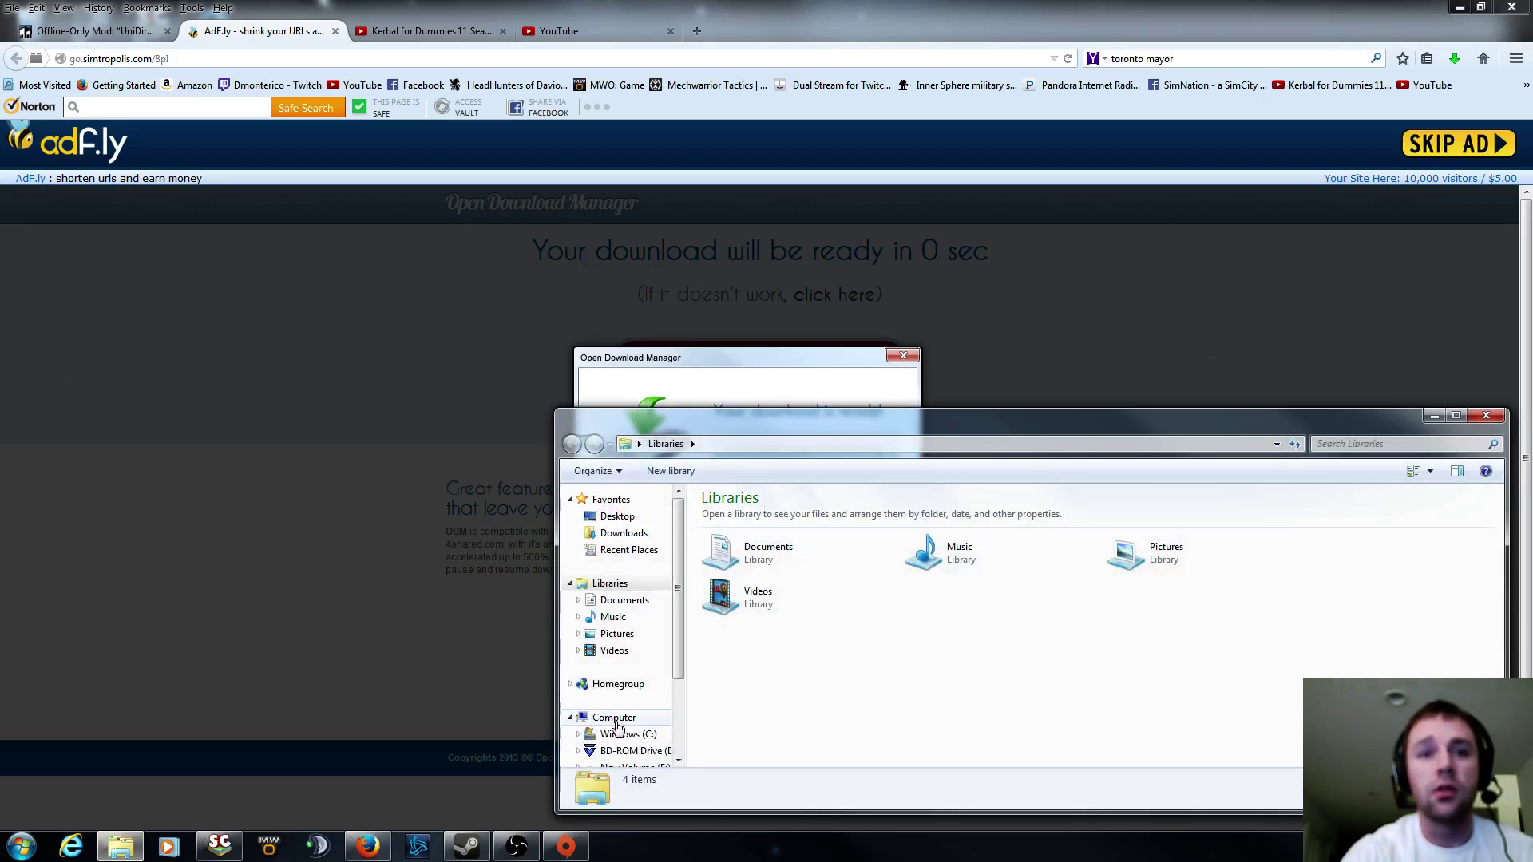
pyautogui.click(627, 739)
pyautogui.doubleClick(773, 661)
pyautogui.scroll(-10, 773, 677)
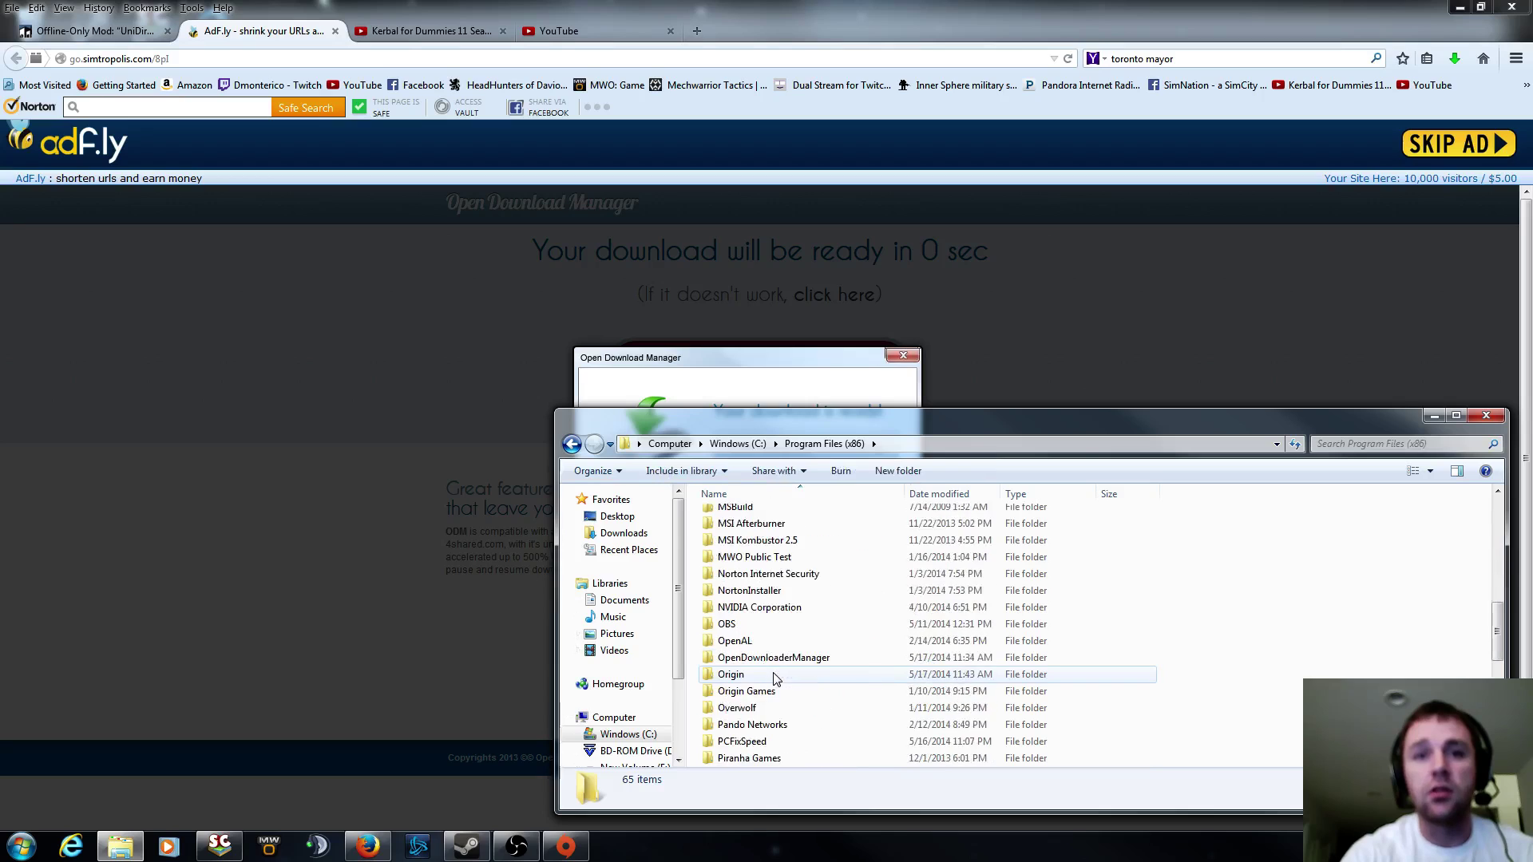
pyautogui.doubleClick(773, 677)
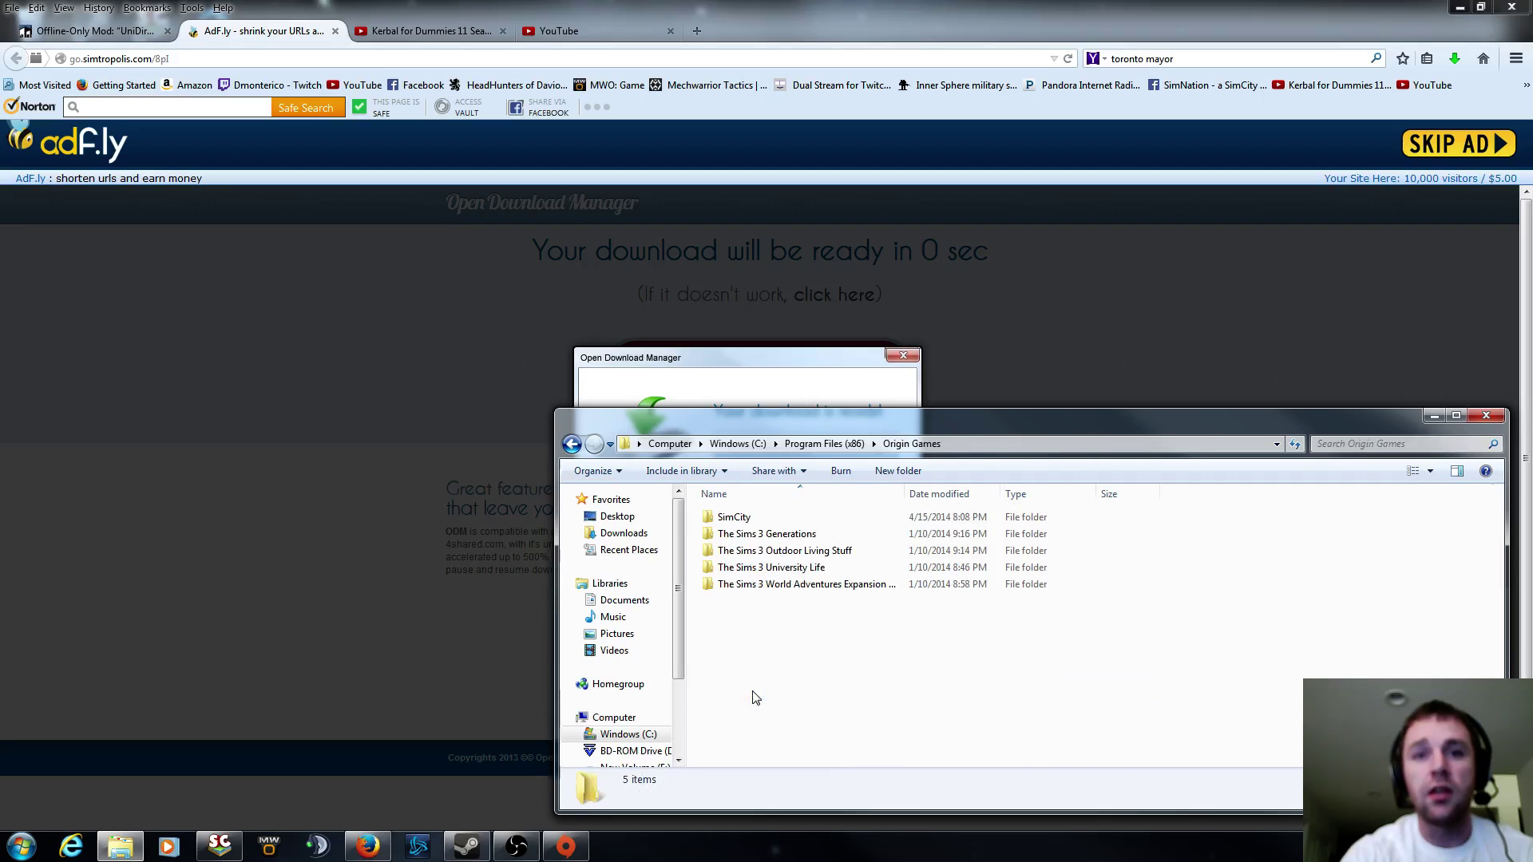
pyautogui.doubleClick(734, 519)
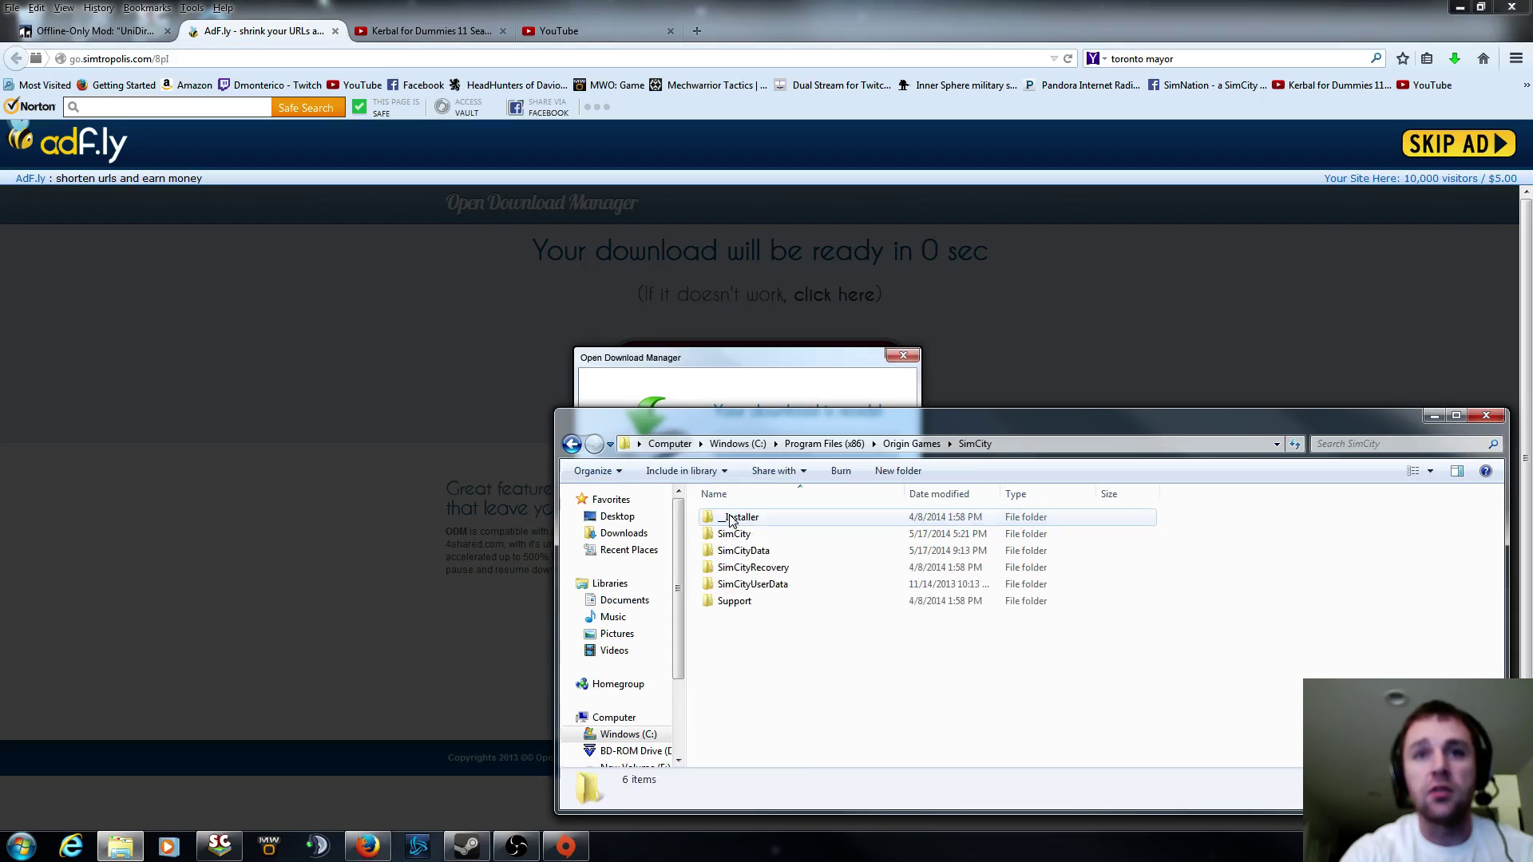
pyautogui.doubleClick(751, 553)
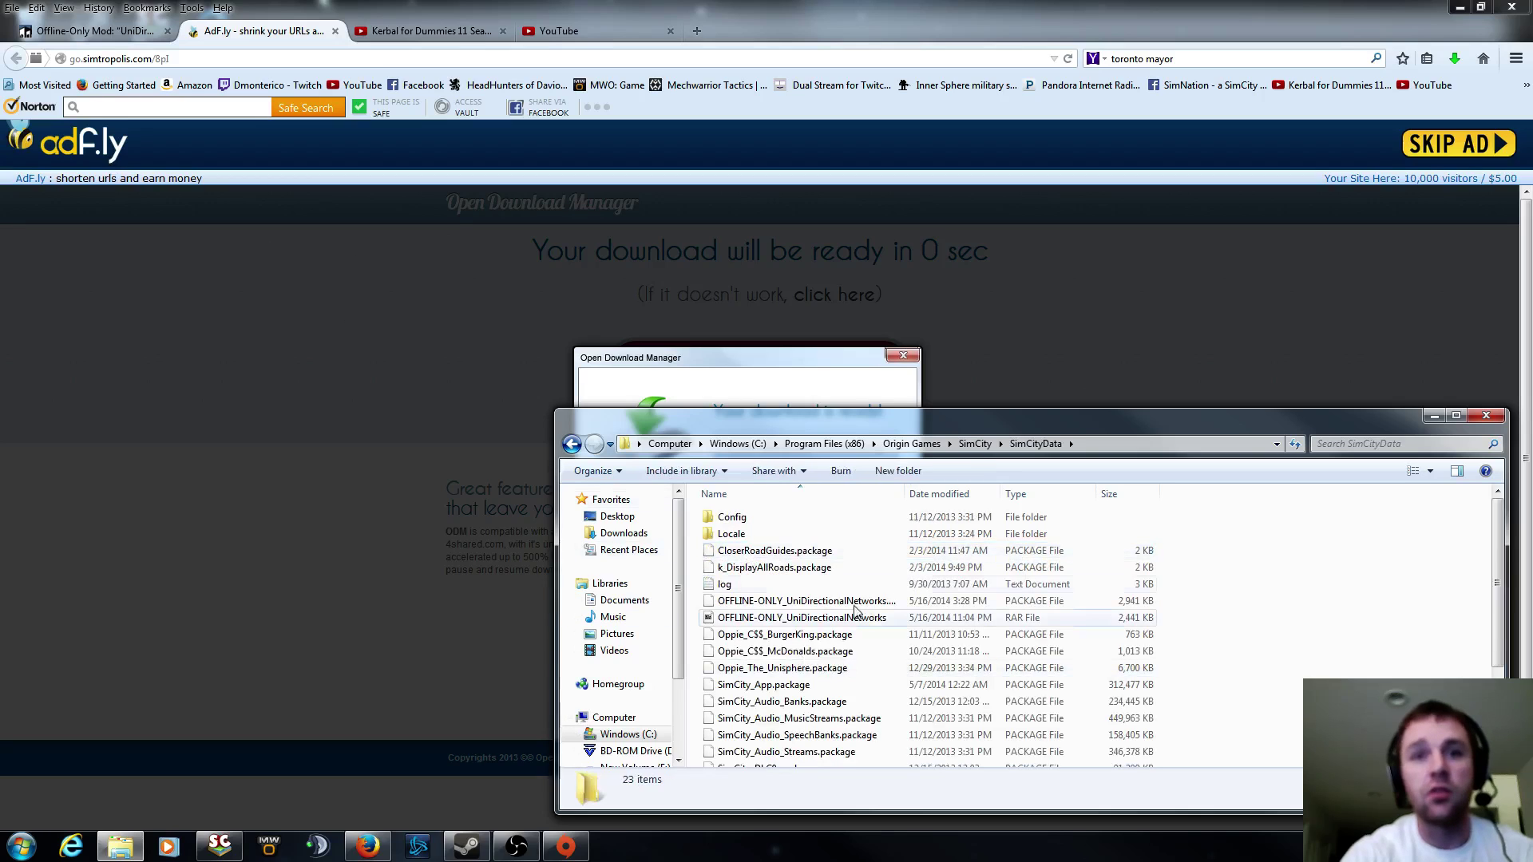
pyautogui.scroll(-2, 908, 621)
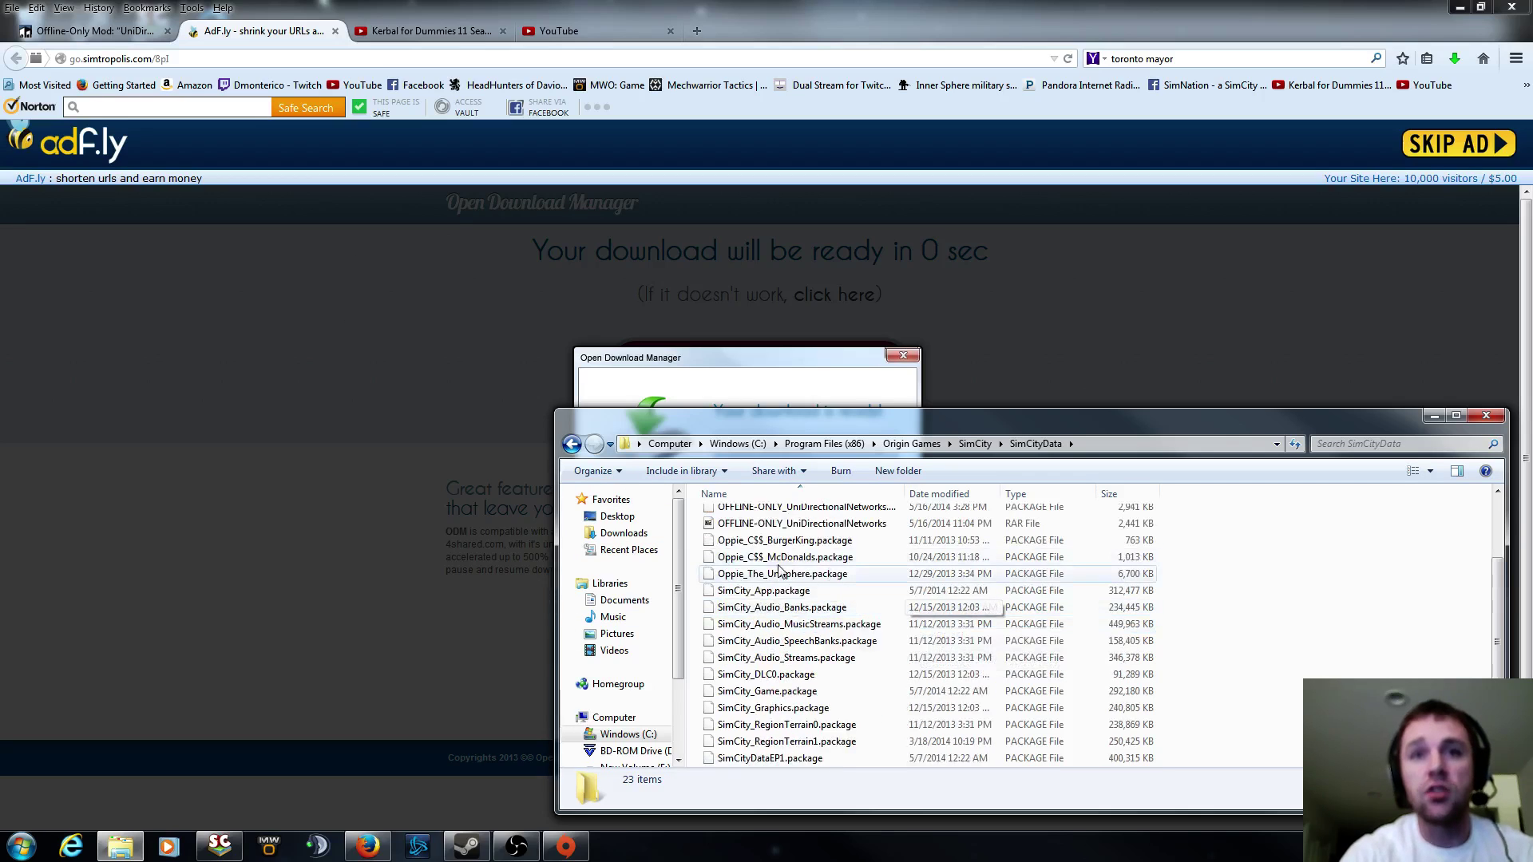
pyautogui.scroll(2, 783, 589)
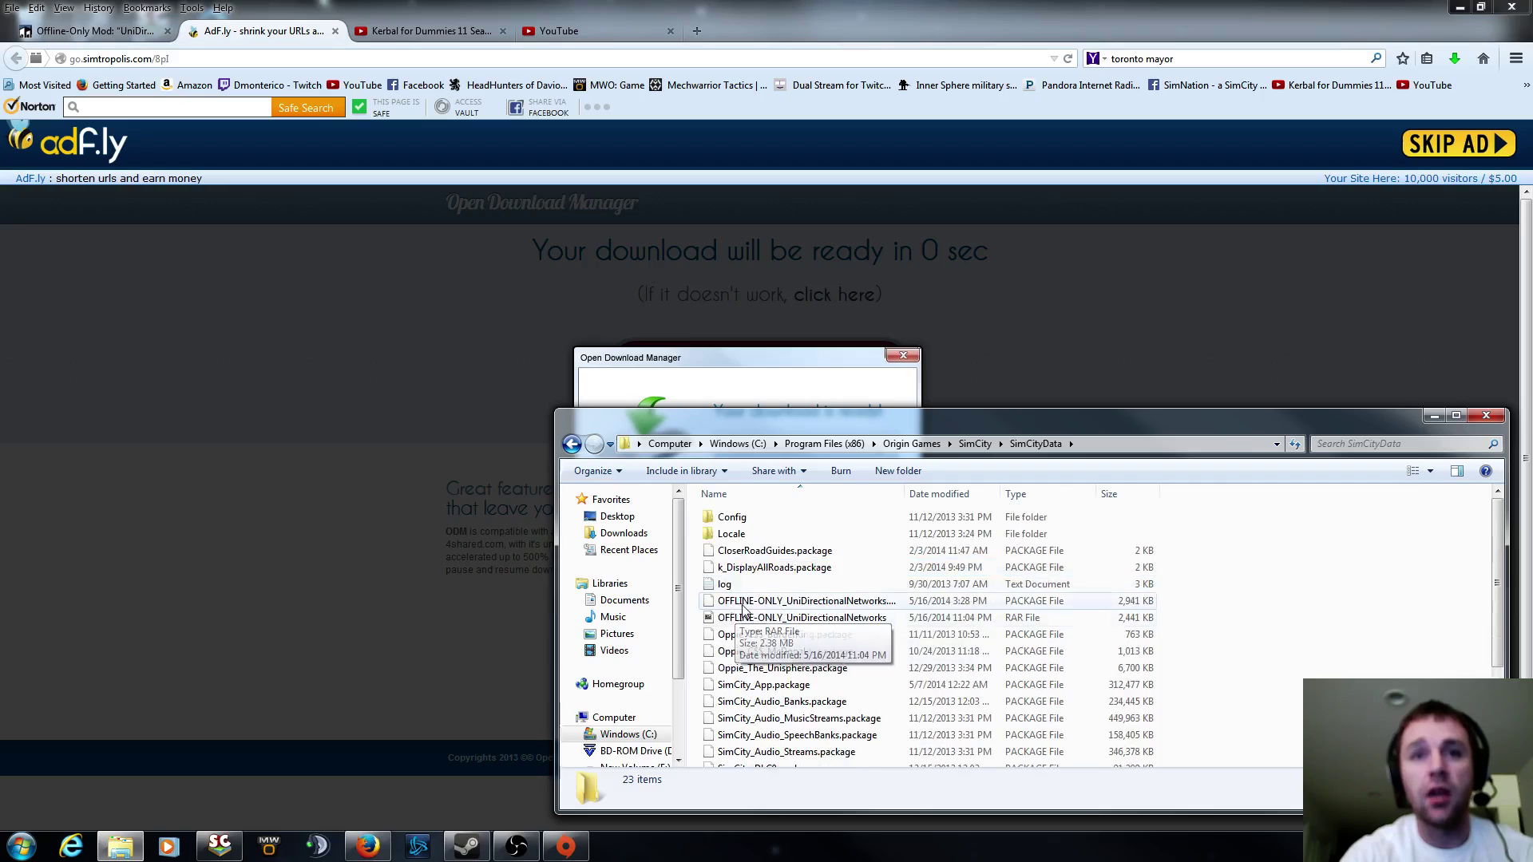
# Inspect the SimCityData files and widen the Name column to show full file names.
pyautogui.click(794, 603)
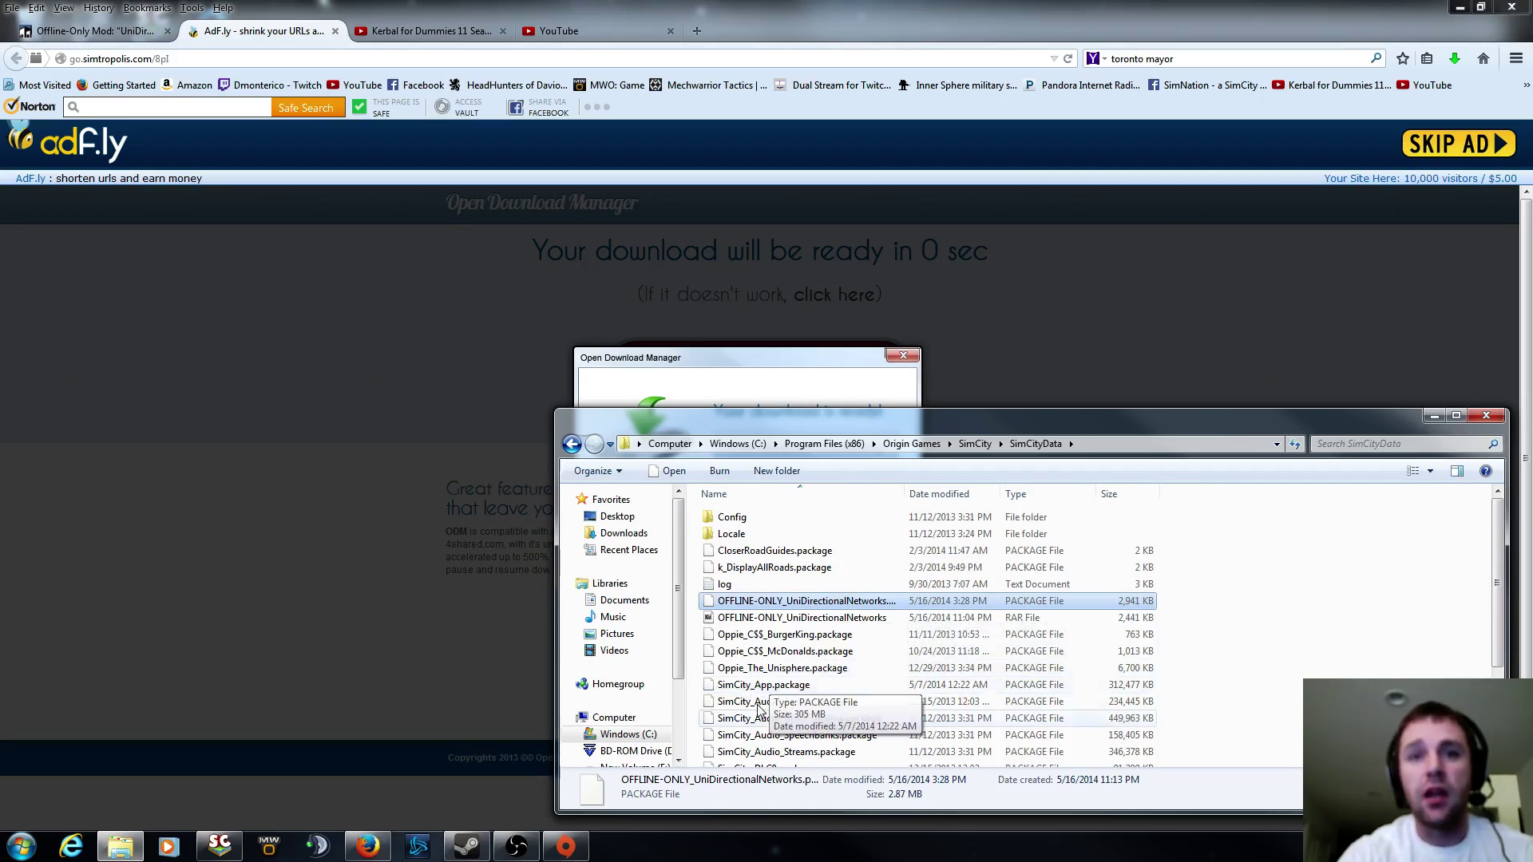
pyautogui.click(798, 668)
pyautogui.click(787, 651)
pyautogui.click(774, 638)
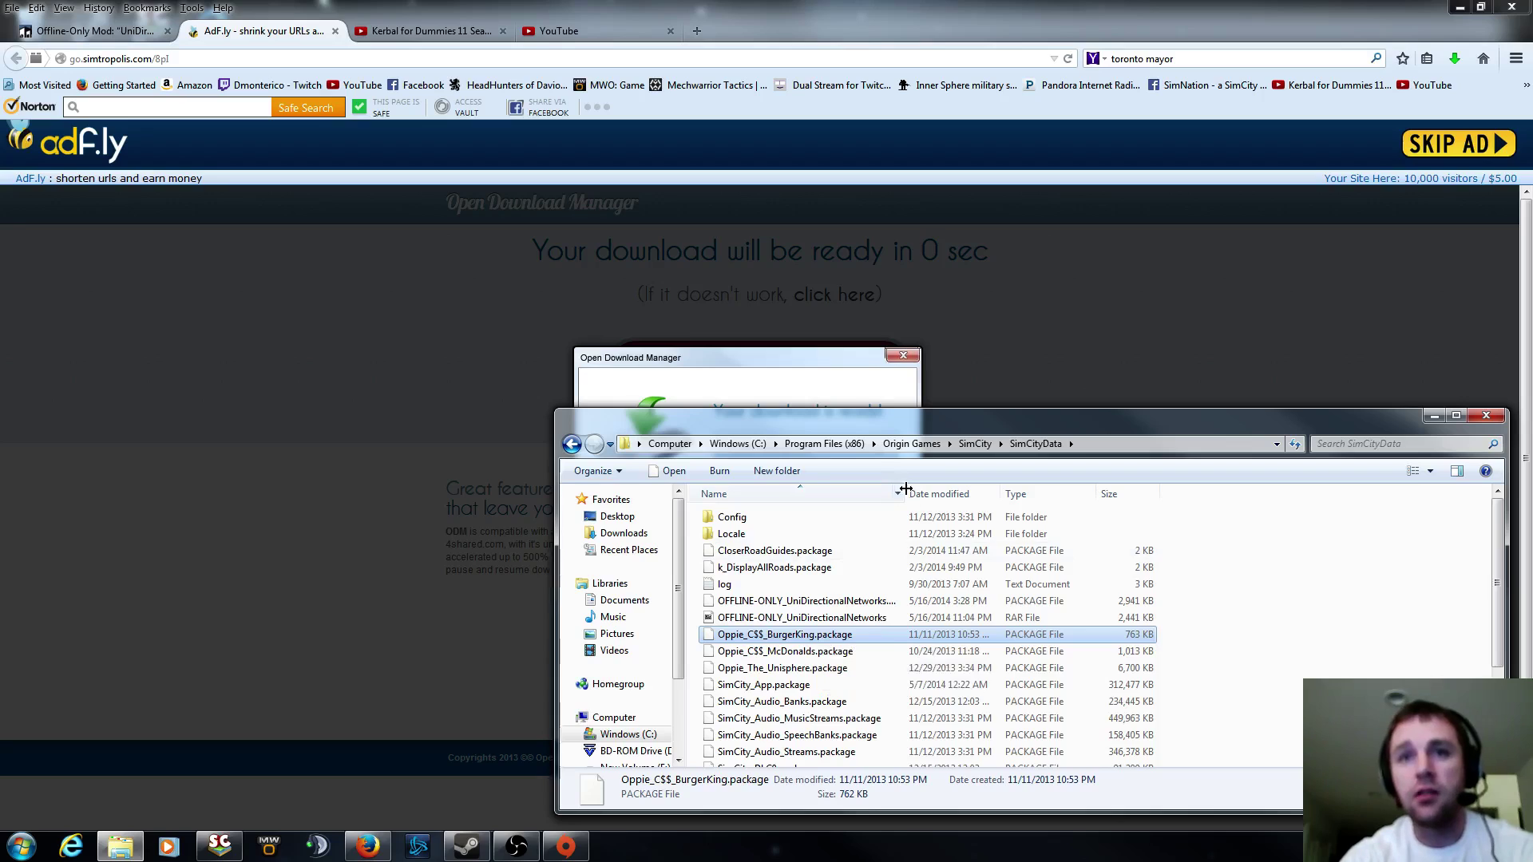
pyautogui.moveTo(906, 489); pyautogui.dragTo(1042, 493)
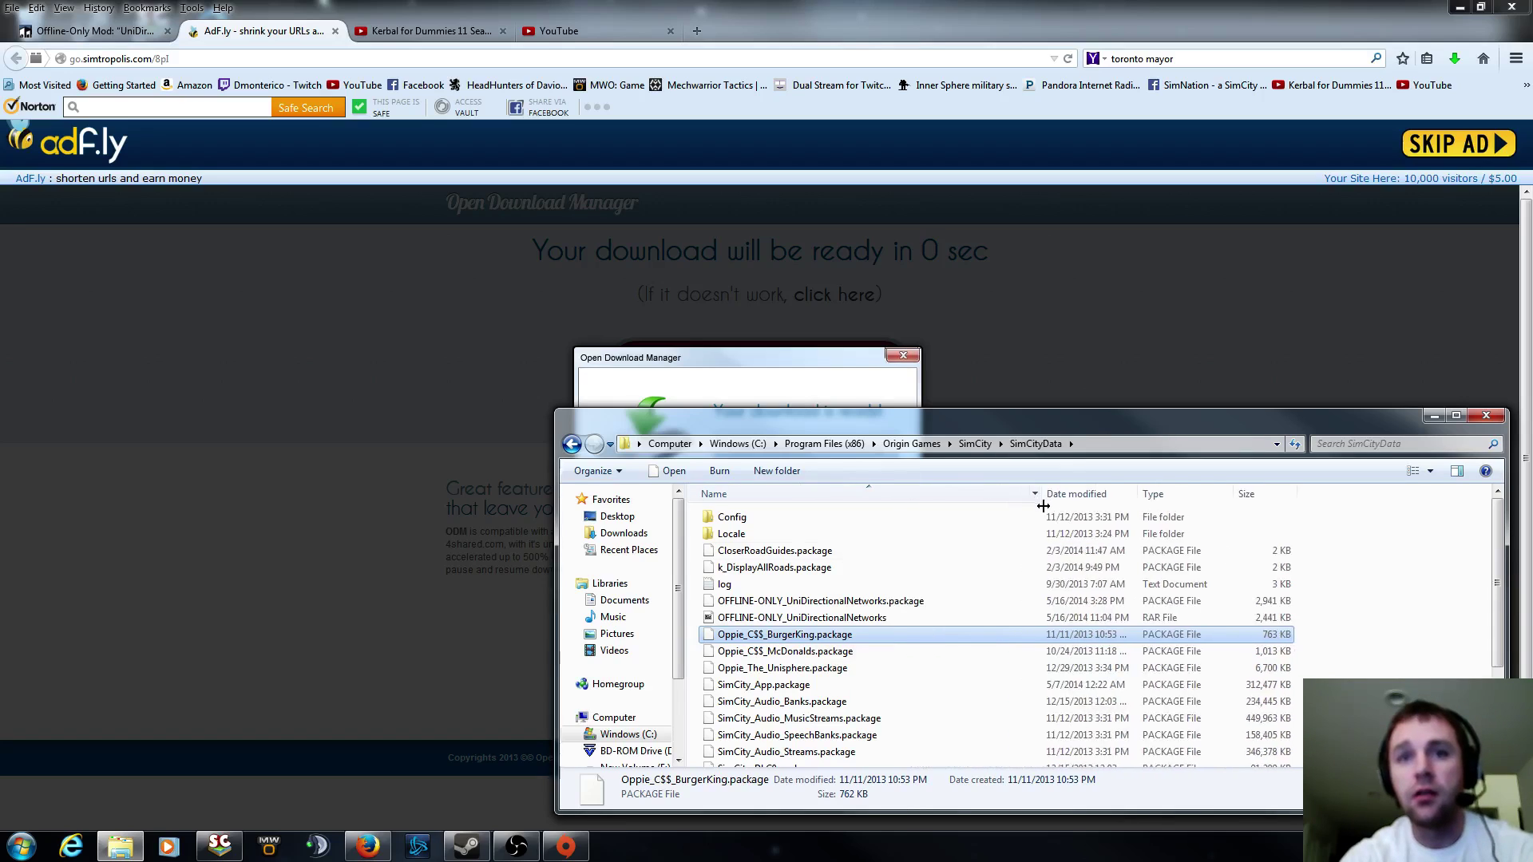
# Delete the OFFLINE-ONLY_UniDirectionalNetworks RAR, keeping only the 2,941 KB package file.
pyautogui.click(1010, 621)
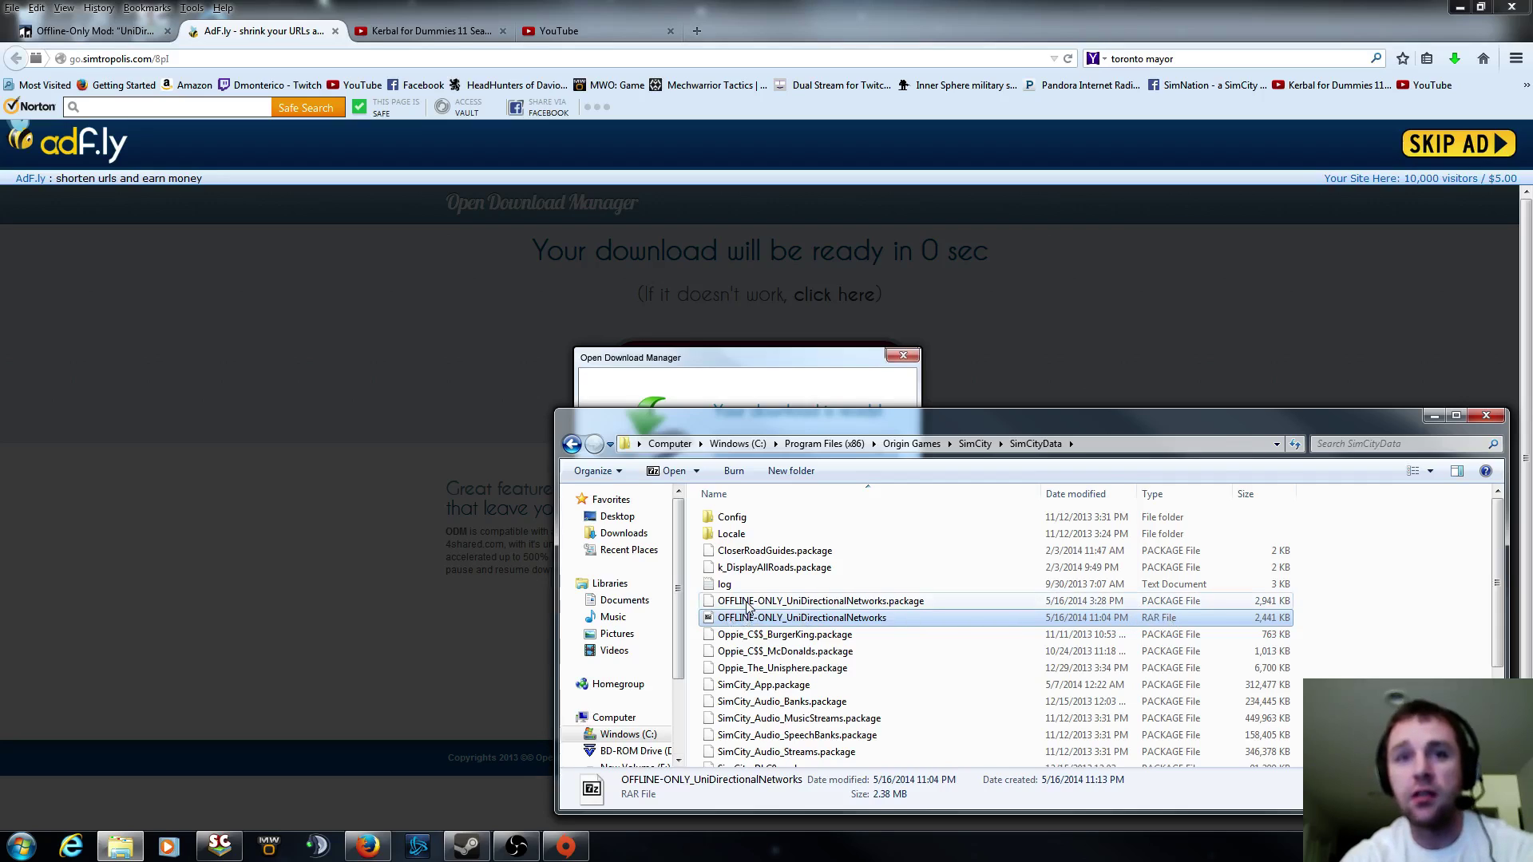
pyautogui.moveTo(748, 608); pyautogui.dragTo(858, 619)
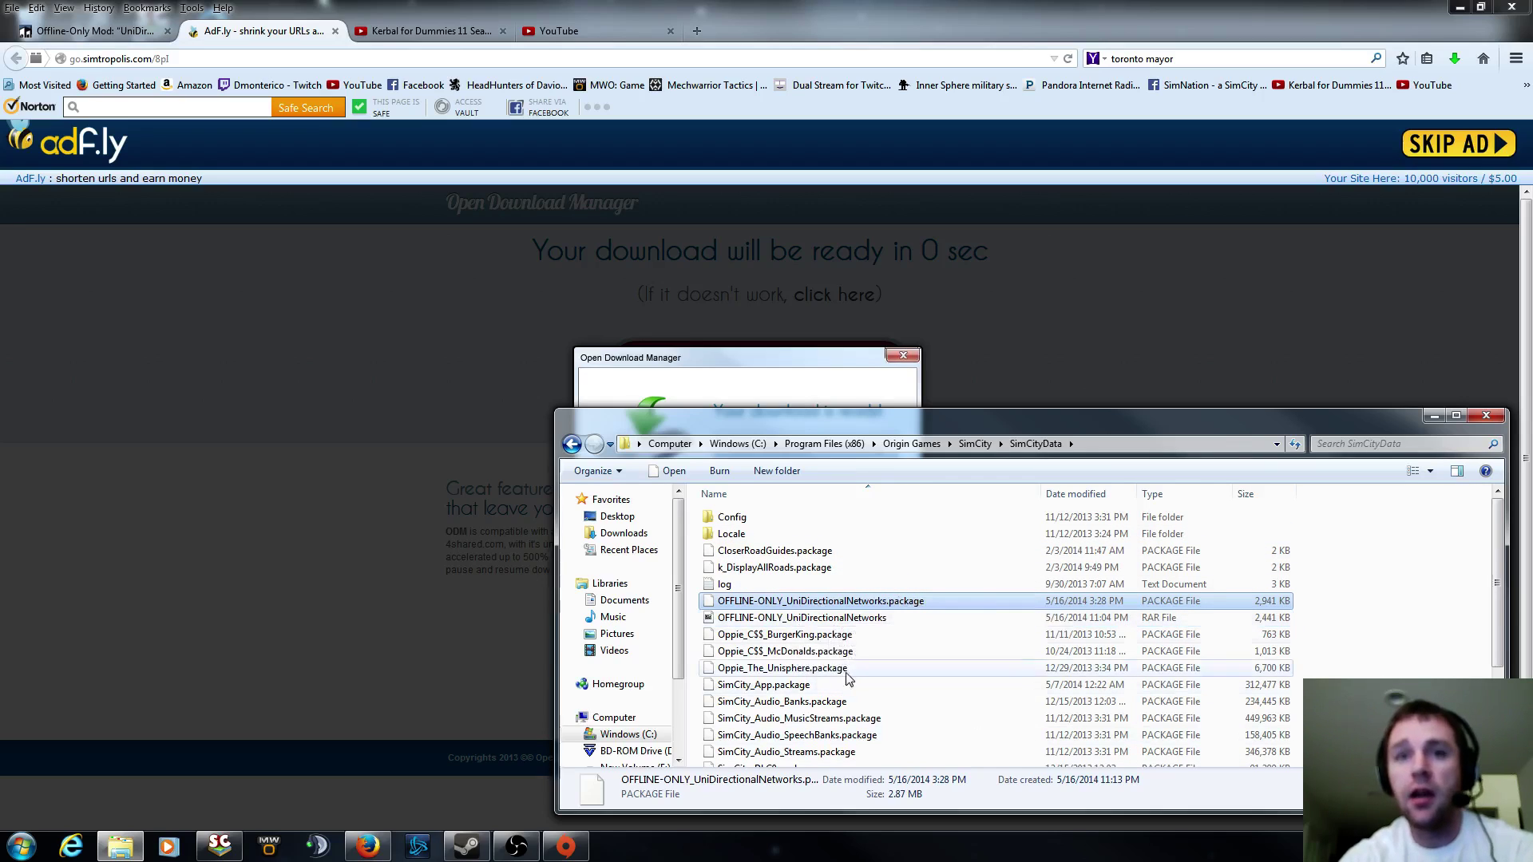
pyautogui.click(851, 619)
pyautogui.moveTo(852, 623)
pyautogui.mouseDown()
pyautogui.moveTo(842, 559)
pyautogui.moveTo(841, 621)
pyautogui.mouseUp()
pyautogui.press('Delete')
pyautogui.press('Return')
pyautogui.click(904, 602)
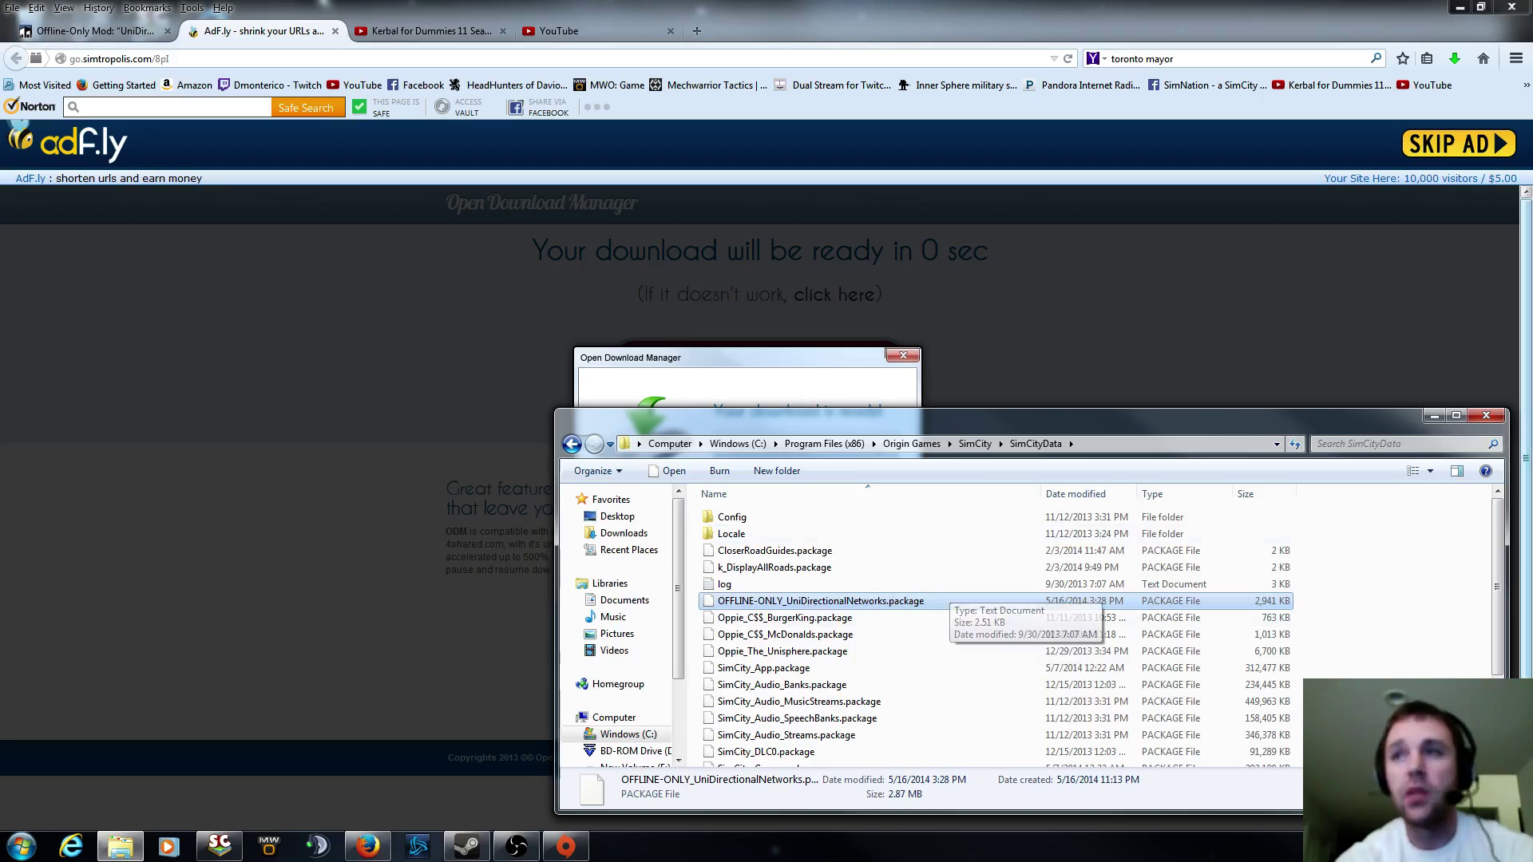
pyautogui.click(798, 618)
pyautogui.click(790, 718)
pyautogui.click(753, 651)
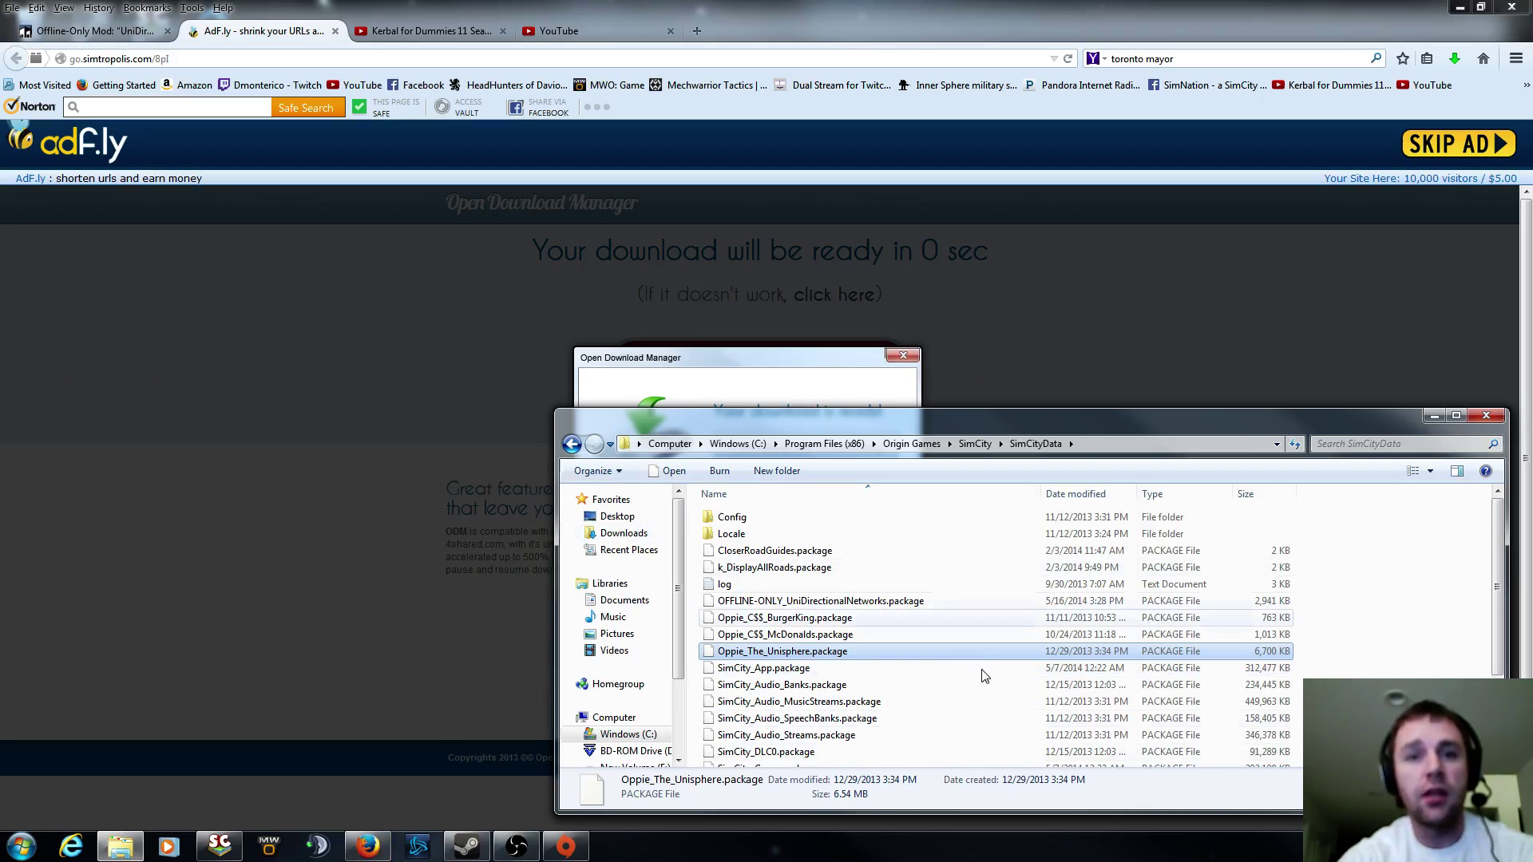
pyautogui.click(767, 605)
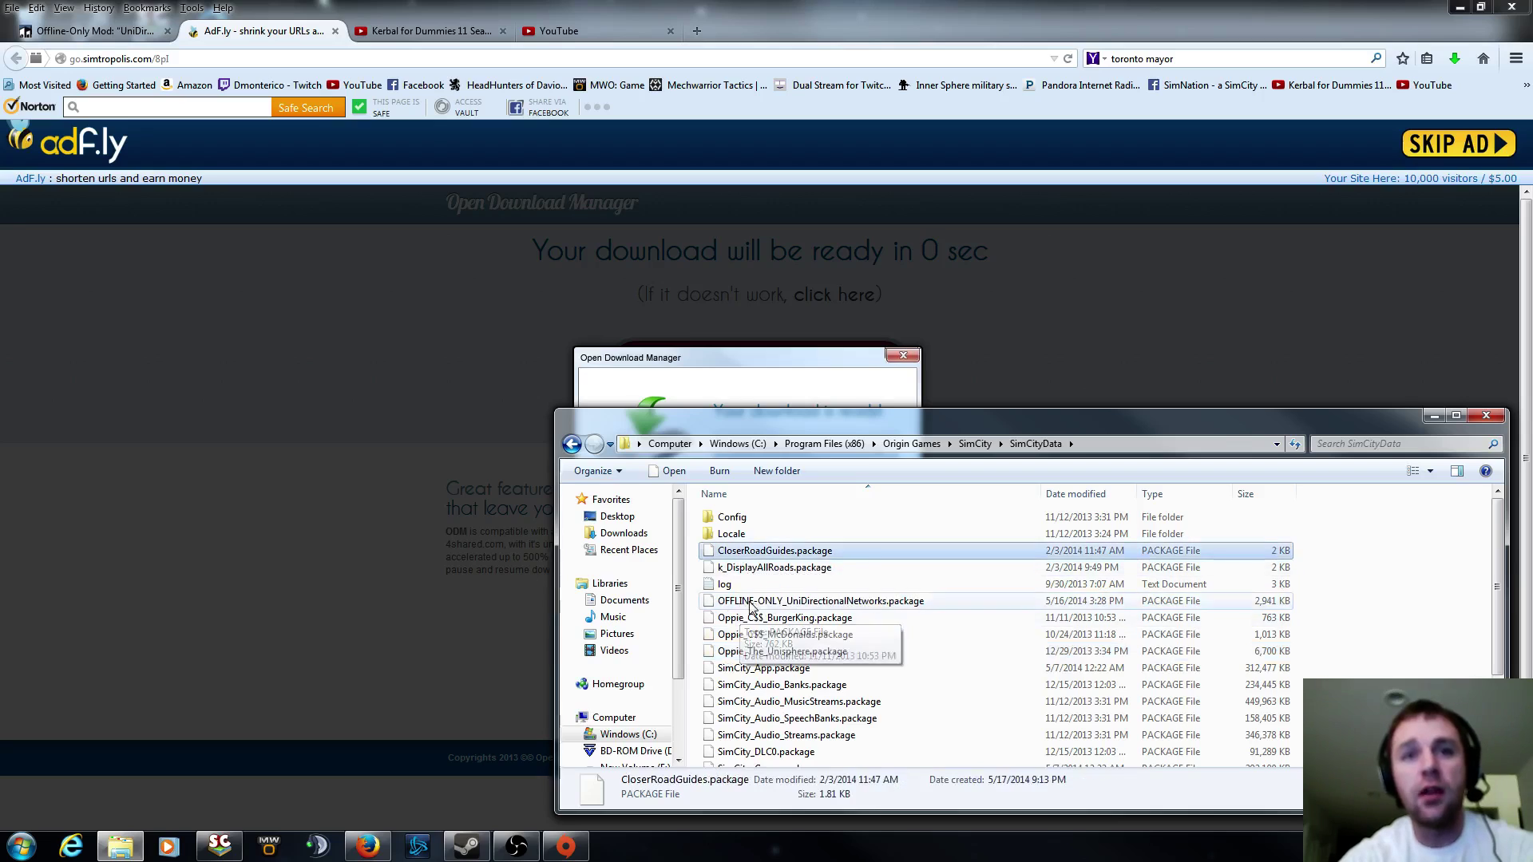